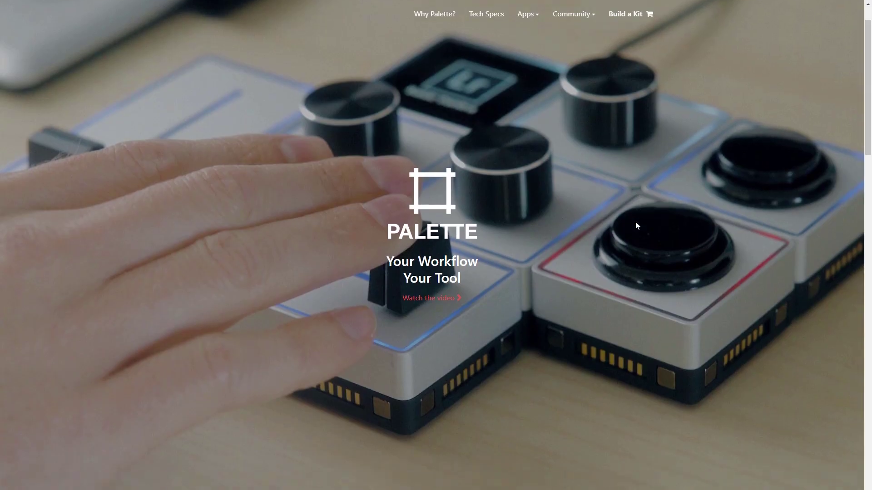
Step: Look through the Palette product page down to the Personalize Your Controller section
{"action": "scroll", "coordinate": [636, 231], "scroll_direction": "down", "scroll_amount": 10}
{"action": "scroll", "coordinate": [634, 251], "scroll_direction": "down", "scroll_amount": 13}
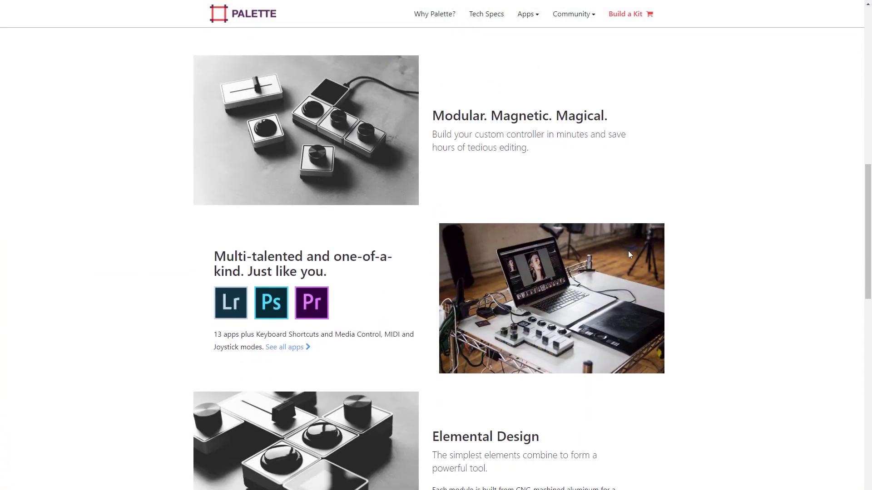
{"action": "scroll", "coordinate": [625, 269], "scroll_direction": "down", "scroll_amount": 9}
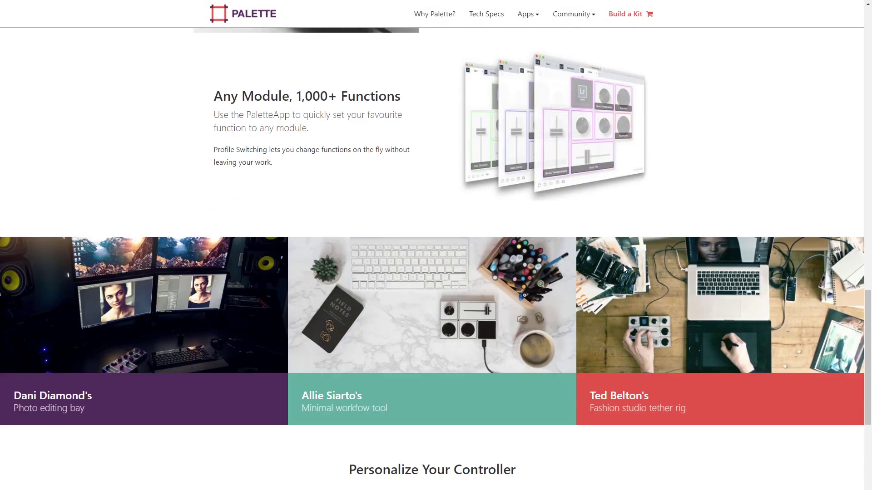
{"action": "scroll", "coordinate": [624, 270], "scroll_direction": "down", "scroll_amount": 3}
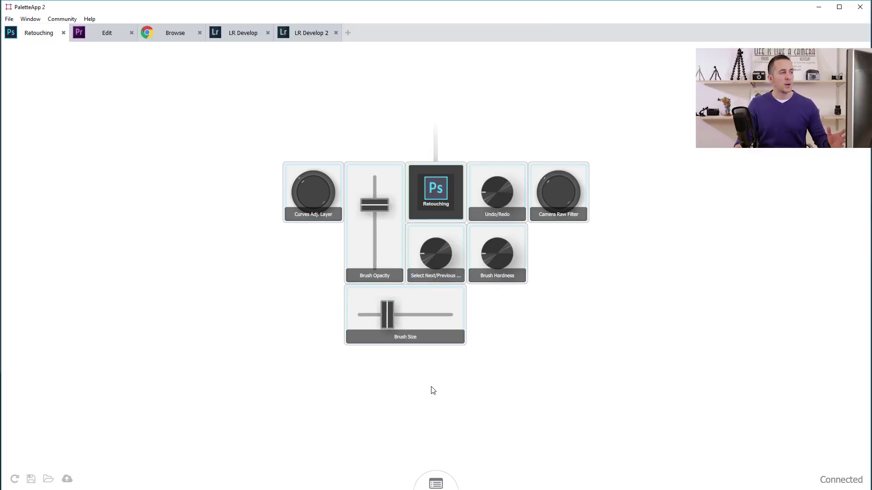
Step: Look through the Photoshop Quick Start Profiles down to the community profile download link, and close the profile list
{"action": "left_click", "coordinate": [434, 477]}
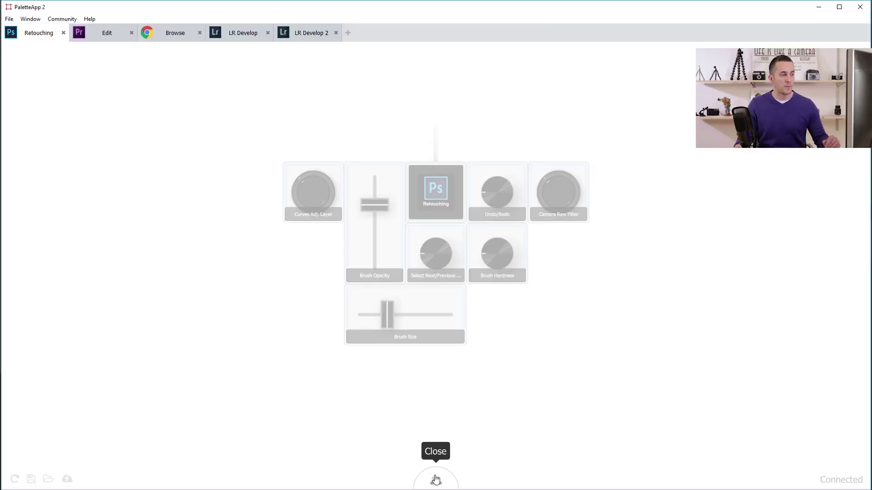
{"action": "scroll", "coordinate": [476, 403], "scroll_direction": "down", "scroll_amount": 6}
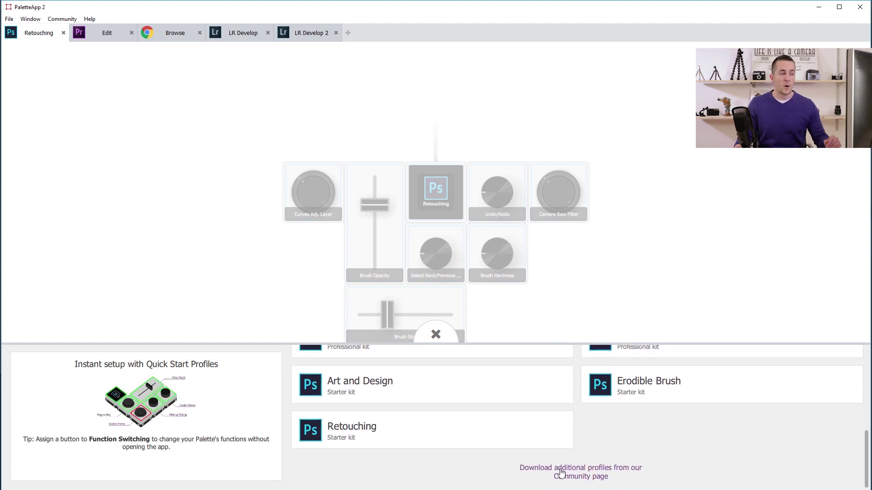
{"action": "left_click", "coordinate": [623, 278]}
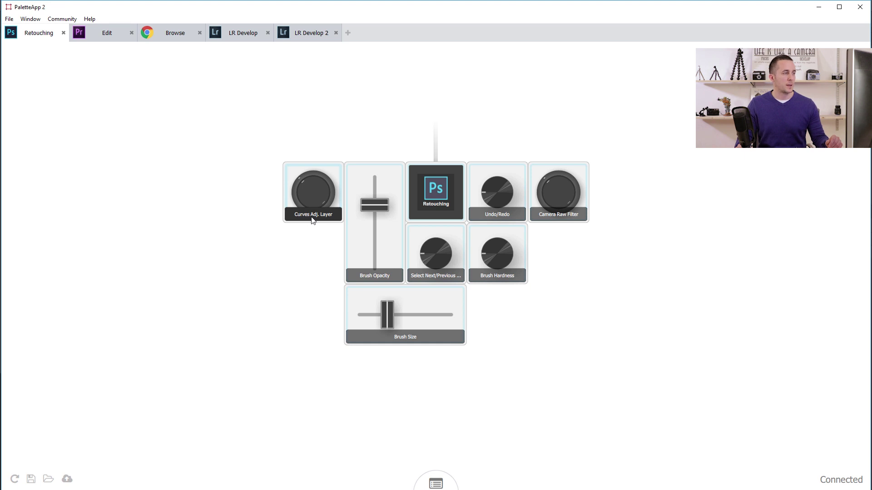
Step: Try the Undo/Redo function on the Curves Adj. Layer module and switch it back to Curves
{"action": "left_click", "coordinate": [316, 196]}
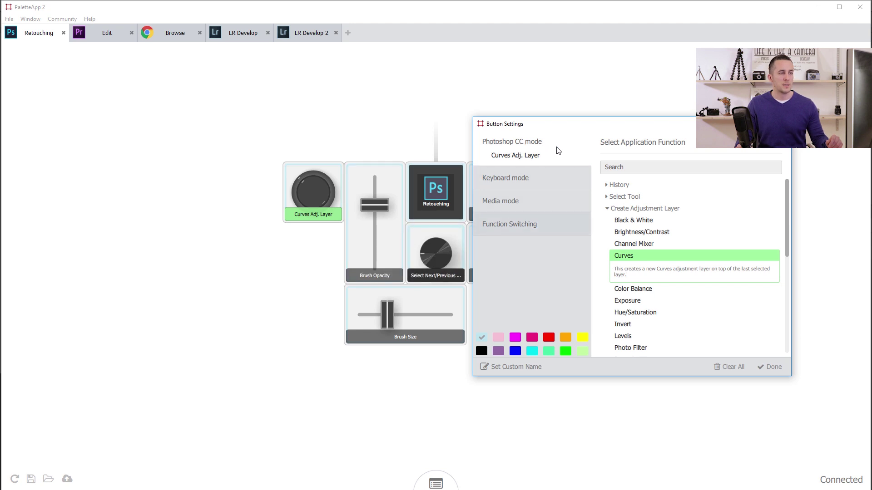
{"action": "left_click", "coordinate": [610, 186]}
{"action": "left_click", "coordinate": [627, 198]}
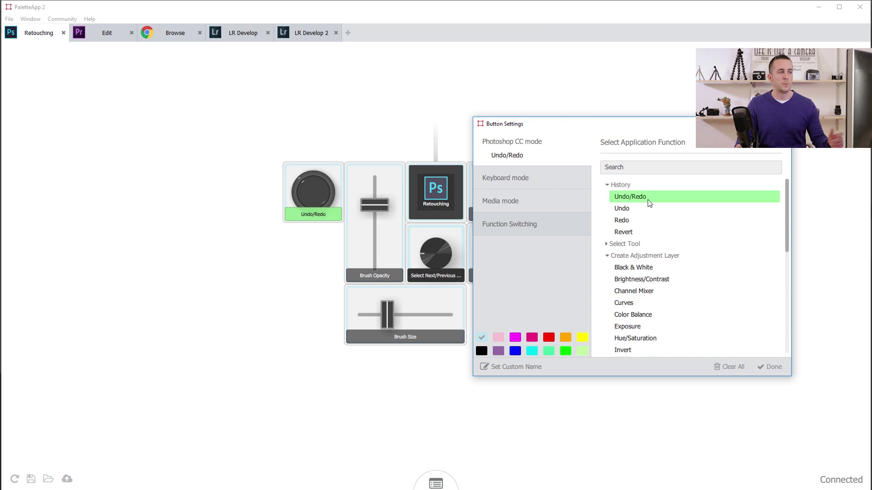
{"action": "left_click", "coordinate": [630, 308]}
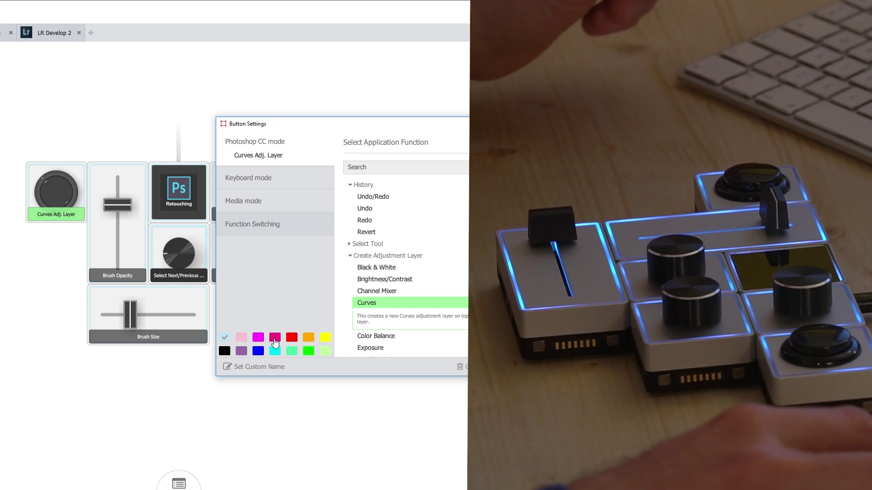
Step: Colour the Curves Adj. Layer button red and the Brush Opacity slider yellow
{"action": "left_click", "coordinate": [293, 339]}
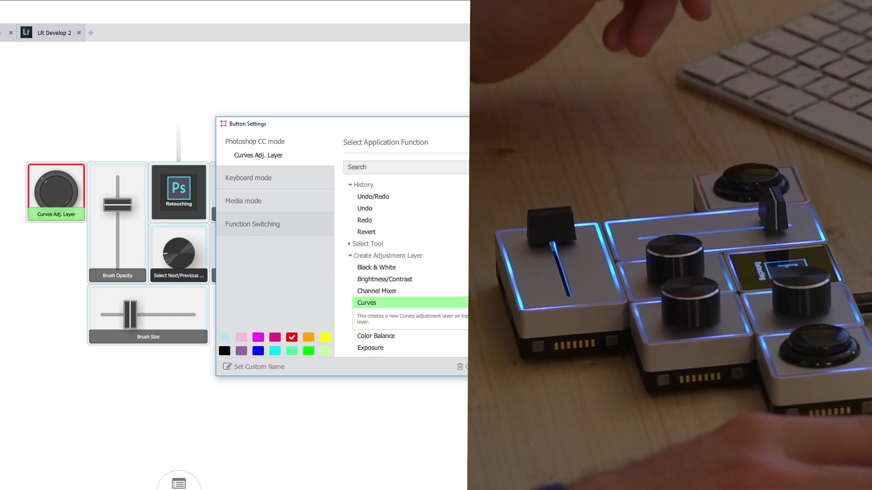
{"action": "left_click", "coordinate": [174, 241]}
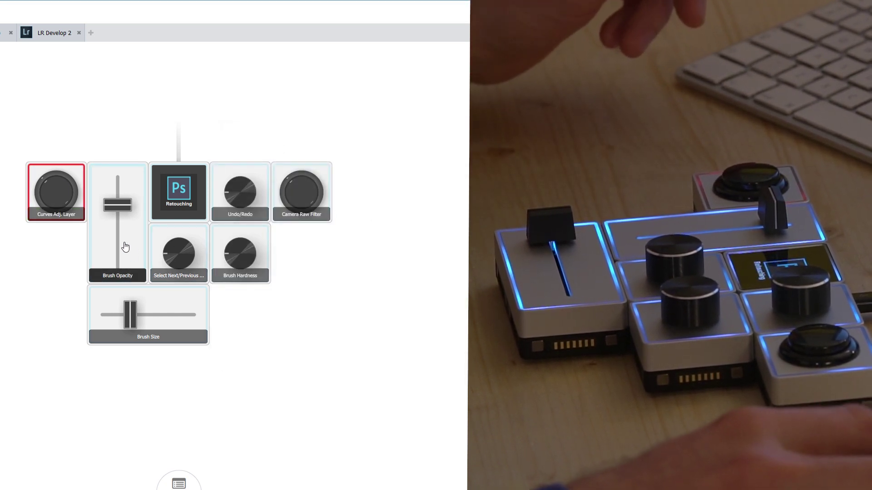
{"action": "left_click", "coordinate": [125, 247]}
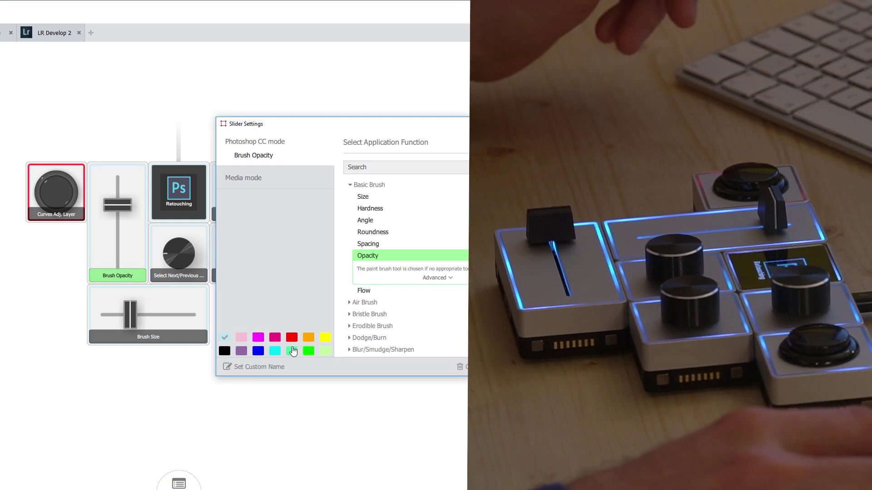
{"action": "left_click", "coordinate": [325, 339]}
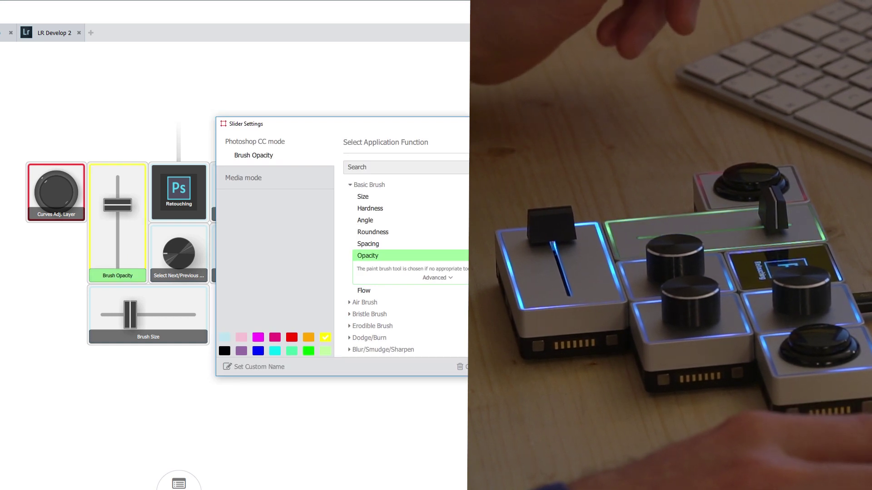
{"action": "left_click", "coordinate": [132, 329]}
Step: Colour the Brush Size slider blue and close its settings
{"action": "left_click", "coordinate": [175, 315]}
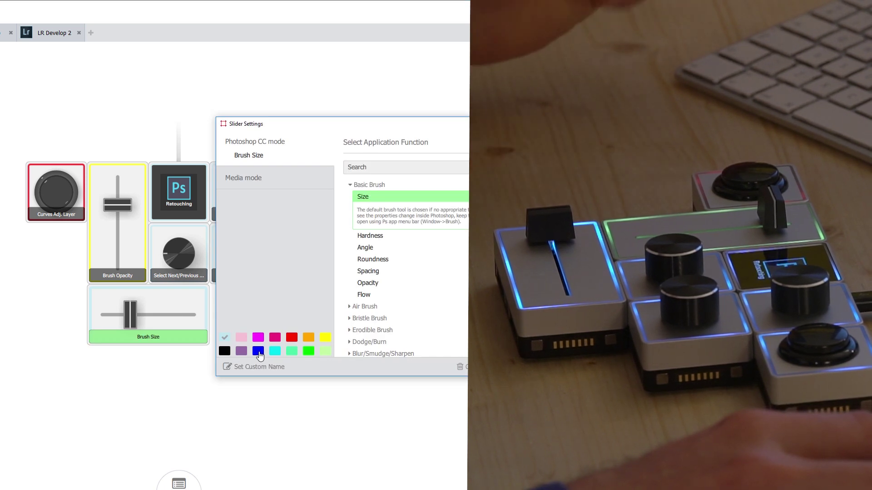
{"action": "left_click", "coordinate": [258, 352]}
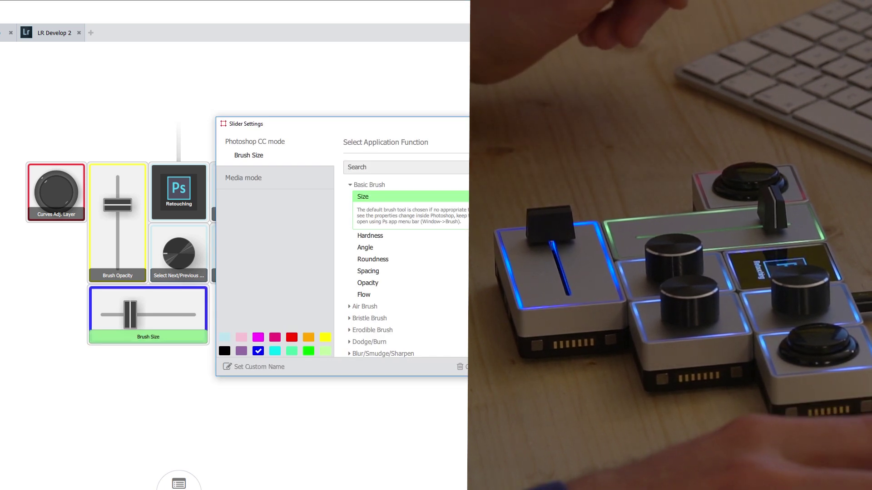
{"action": "key", "text": "Escape"}
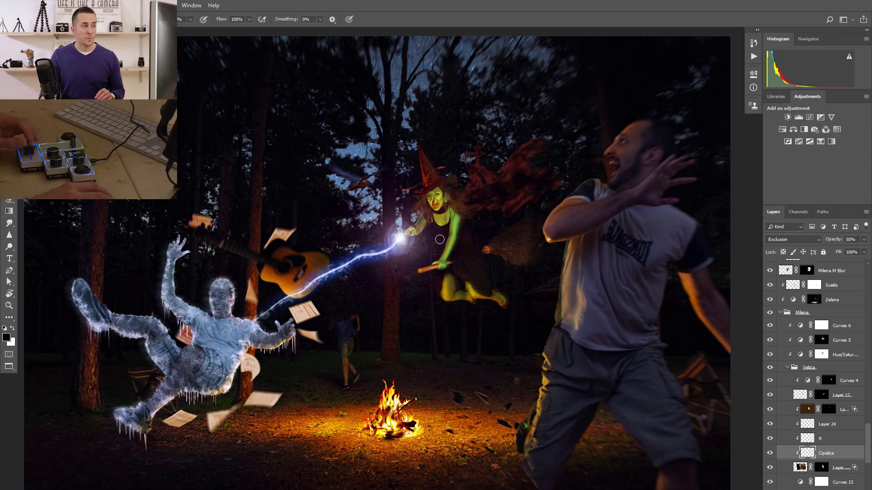
Step: In Photoshop, vary the brush size repeatedly up and down through values such as 66, 292 and 433
{"action": "key", "text": "bracketright"}
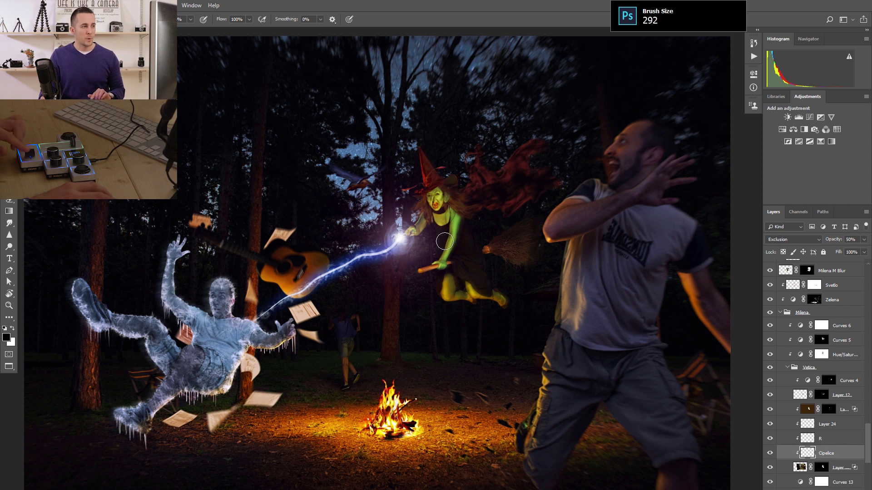
{"action": "key", "text": "bracketright"}
{"action": "key", "text": "bracketleft"}
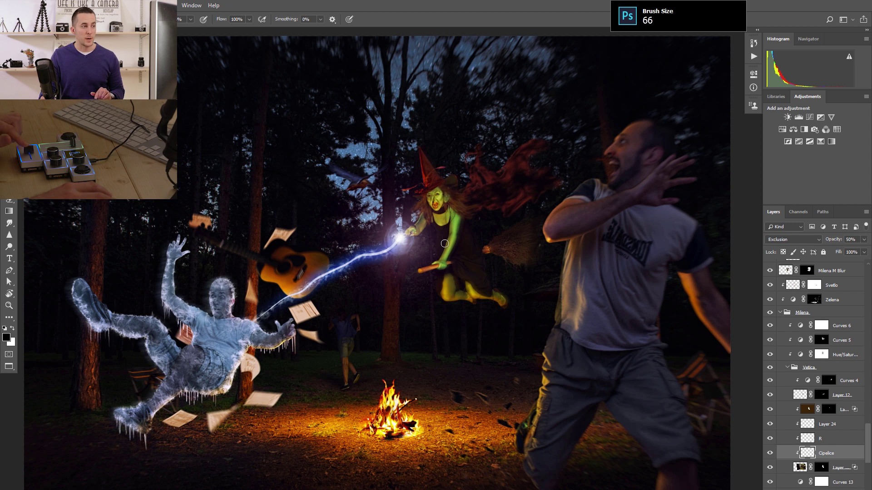
{"action": "key", "text": "bracketright"}
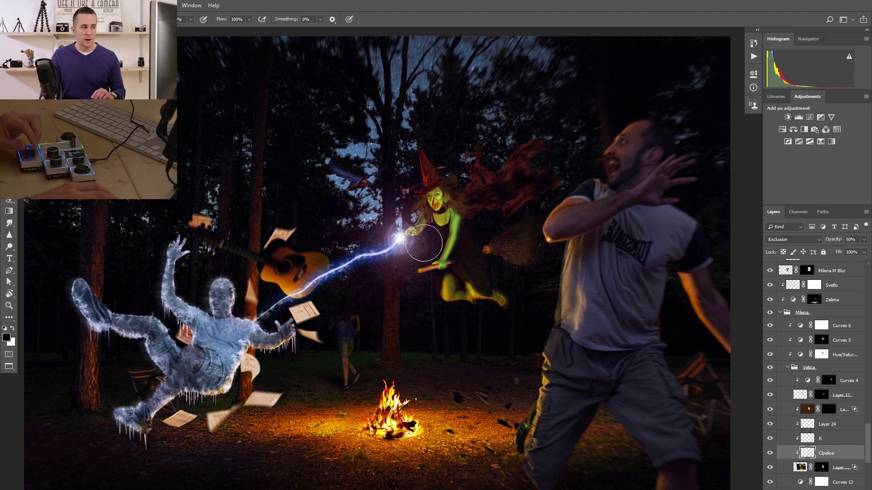
{"action": "key", "text": "bracketleft"}
{"action": "key", "text": "bracketright"}
{"action": "key", "text": "bracketleft"}
{"action": "key", "text": "bracketright"}
{"action": "key", "text": "bracketleft"}
{"action": "key", "text": "bracketright"}
{"action": "key", "text": "bracketleft"}
{"action": "key", "text": "bracketright"}
{"action": "key", "text": "bracketright"}
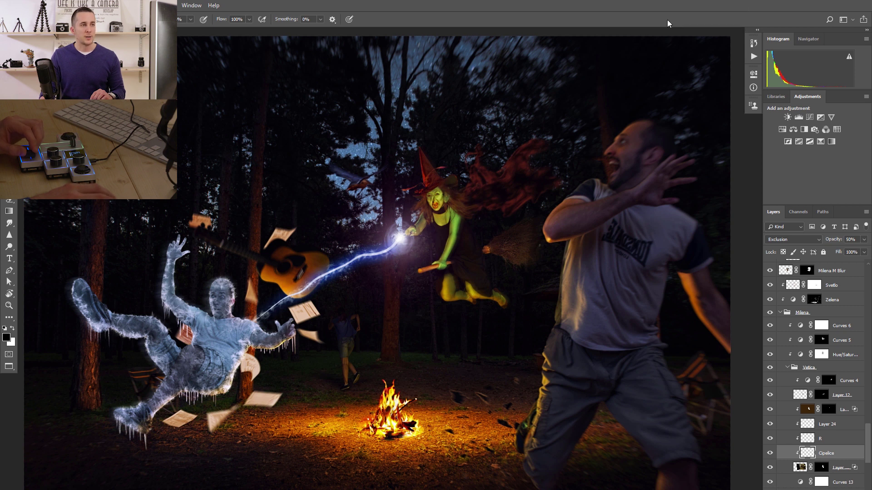
{"action": "key", "text": "bracketright"}
{"action": "key", "text": "bracketright"}
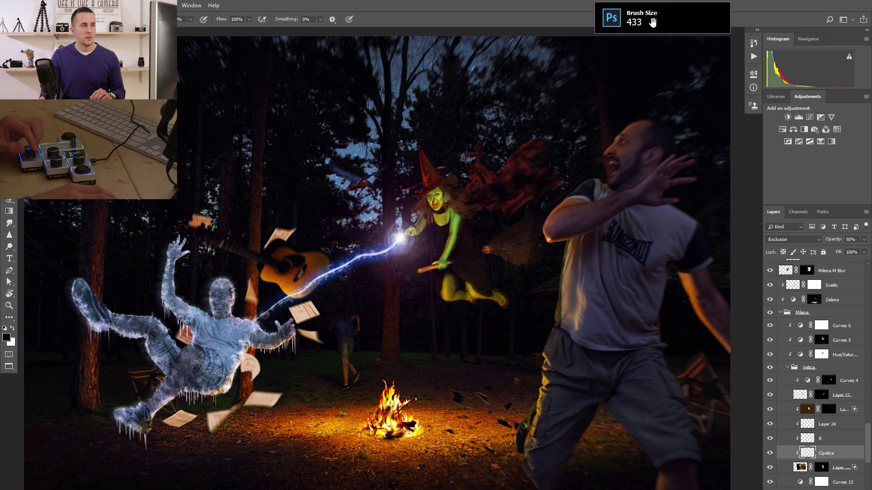
{"action": "key", "text": "bracketright"}
{"action": "key", "text": "bracketright"}
{"action": "key", "text": "bracketright"}
{"action": "key", "text": "bracketleft"}
{"action": "key", "text": "bracketleft"}
{"action": "key", "text": "bracketleft"}
{"action": "key", "text": "bracketright"}
{"action": "key", "text": "bracketright"}
{"action": "key", "text": "bracketright"}
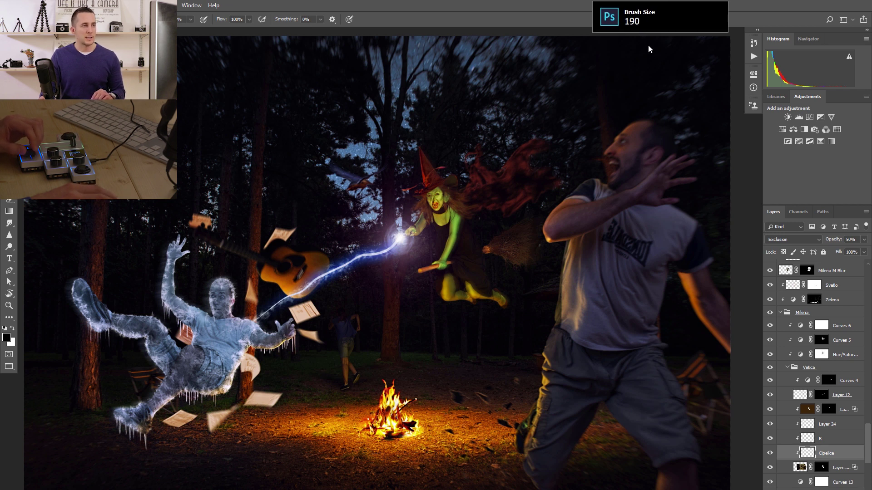
{"action": "key", "text": "bracketright"}
{"action": "key", "text": "bracketright"}
{"action": "key", "text": "bracketright"}
{"action": "key", "text": "bracketleft"}
{"action": "key", "text": "bracketleft"}
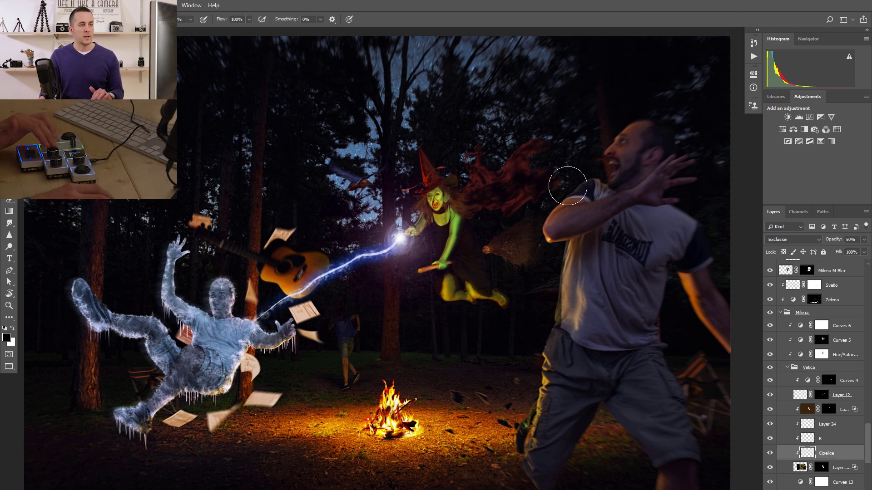
Step: Move the active layer selection upward from Cipelice through the layer stack to the topmost layer, Layer 58
{"action": "key", "text": "alt+bracketright"}
{"action": "key", "text": "alt+bracketleft"}
{"action": "key", "text": "alt+bracketright"}
{"action": "key", "text": "alt+bracketright"}
{"action": "key", "text": "alt+bracketright"}
{"action": "key", "text": "alt+bracketright"}
{"action": "key", "text": "alt+bracketright"}
{"action": "key", "text": "alt+bracketright"}
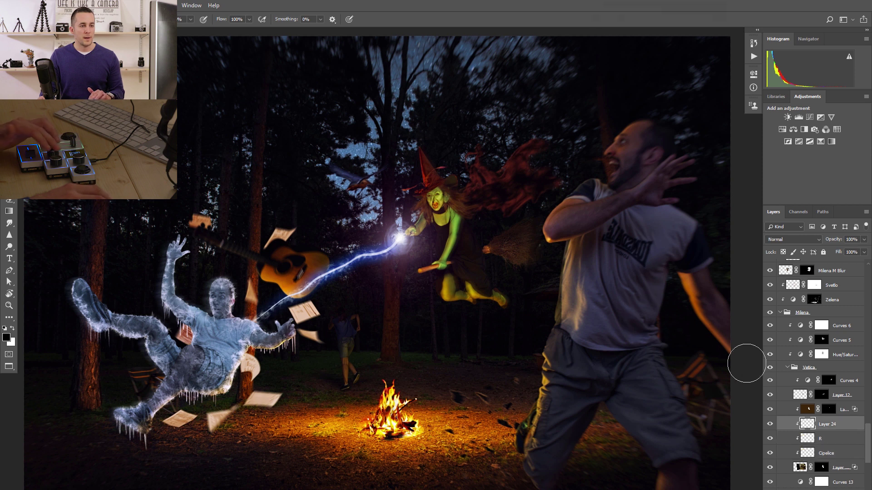
{"action": "key", "text": "alt+bracketright"}
{"action": "key", "text": "alt+bracketright"}
{"action": "key", "text": "alt+bracketright"}
{"action": "key", "text": "alt+bracketright"}
{"action": "key", "text": "alt+bracketright"}
{"action": "key", "text": "alt+bracketright"}
{"action": "key", "text": "alt+bracketright"}
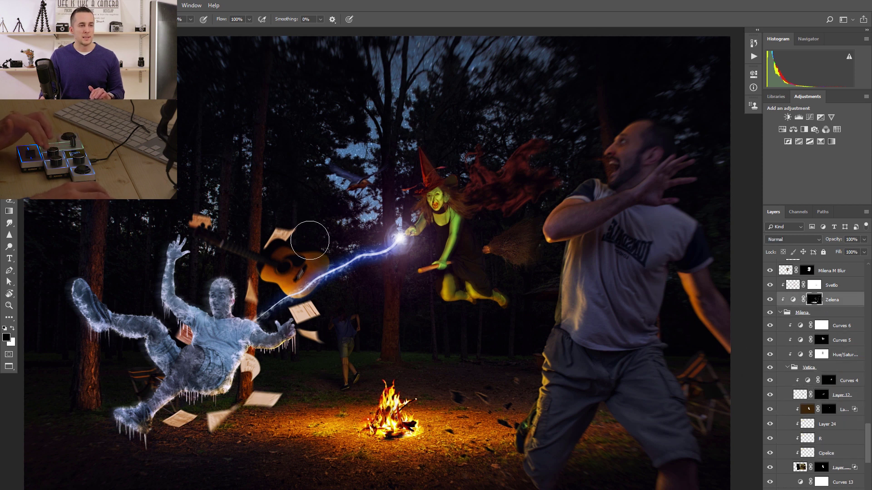
{"action": "key", "text": "ctrl+shift+alt+n"}
{"action": "key", "text": "alt+bracketright"}
{"action": "key", "text": "alt+bracketright"}
{"action": "key", "text": "alt+bracketright"}
{"action": "key", "text": "alt+bracketright"}
{"action": "key", "text": "alt+bracketright"}
{"action": "key", "text": "alt+bracketright"}
{"action": "key", "text": "alt+bracketright"}
{"action": "key", "text": "alt+bracketright"}
{"action": "key", "text": "alt+bracketright"}
{"action": "key", "text": "alt+bracketright"}
{"action": "key", "text": "alt+bracketright"}
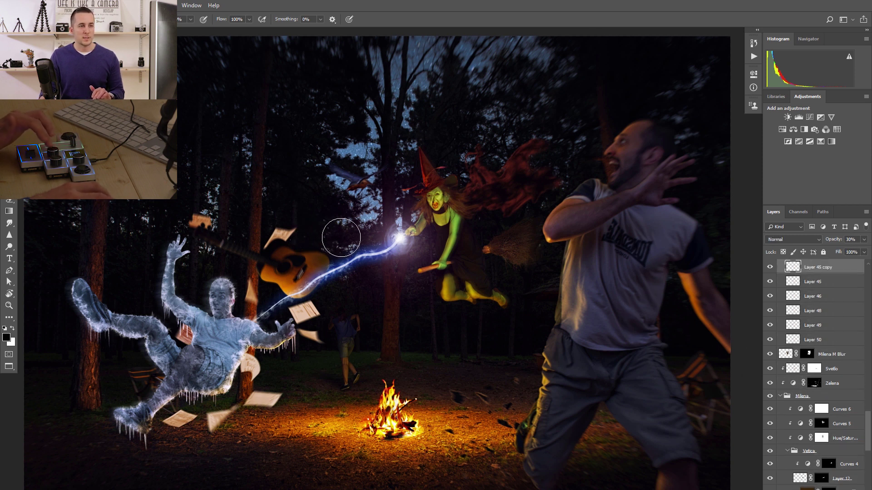
{"action": "key", "text": "alt+bracketright"}
{"action": "key", "text": "alt+bracketright"}
{"action": "key", "text": "alt+bracketright"}
{"action": "key", "text": "alt+bracketright"}
{"action": "key", "text": "alt+bracketright"}
{"action": "key", "text": "alt+bracketright"}
{"action": "key", "text": "alt+bracketright"}
{"action": "key", "text": "alt+bracketright"}
{"action": "key", "text": "alt+bracketright"}
{"action": "key", "text": "alt+bracketright"}
{"action": "key", "text": "alt+bracketright"}
{"action": "key", "text": "alt+bracketright"}
{"action": "key", "text": "alt+bracketright"}
{"action": "key", "text": "alt+bracketright"}
{"action": "key", "text": "alt+bracketright"}
{"action": "key", "text": "alt+bracketright"}
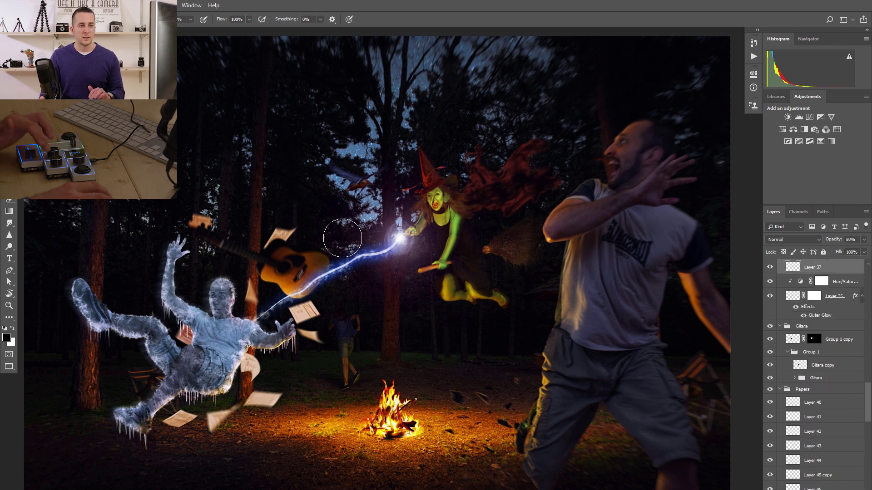
{"action": "key", "text": "alt+bracketright"}
{"action": "key", "text": "alt+bracketright"}
{"action": "key", "text": "alt+bracketright"}
{"action": "key", "text": "alt+bracketright"}
{"action": "key", "text": "alt+bracketright"}
{"action": "key", "text": "alt+bracketright"}
{"action": "key", "text": "alt+bracketright"}
{"action": "key", "text": "alt+bracketright"}
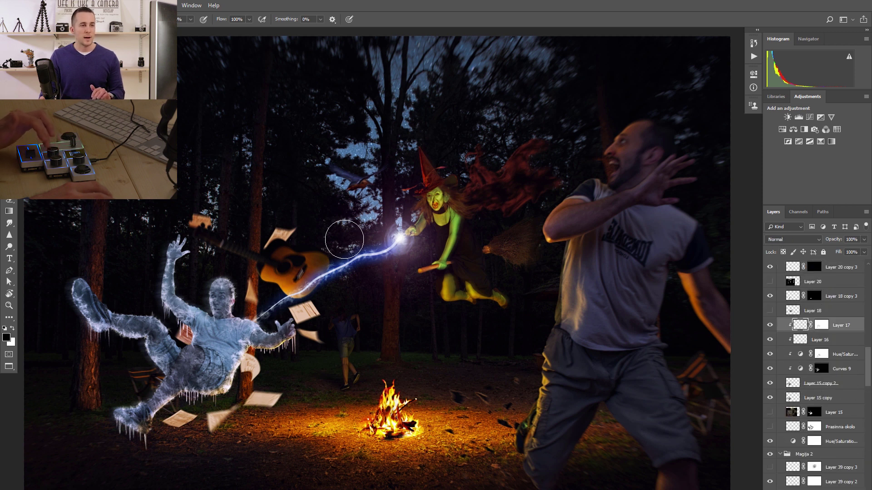
{"action": "key", "text": "alt+bracketright"}
{"action": "key", "text": "alt+bracketright"}
{"action": "key", "text": "alt+bracketright"}
{"action": "key", "text": "alt+bracketright"}
{"action": "key", "text": "alt+bracketright"}
{"action": "key", "text": "alt+bracketright"}
{"action": "key", "text": "alt+bracketright"}
{"action": "key", "text": "alt+bracketright"}
{"action": "key", "text": "alt+bracketright"}
{"action": "key", "text": "alt+bracketright"}
{"action": "key", "text": "alt+bracketleft"}
{"action": "key", "text": "alt+bracketleft"}
{"action": "key", "text": "alt+bracketright"}
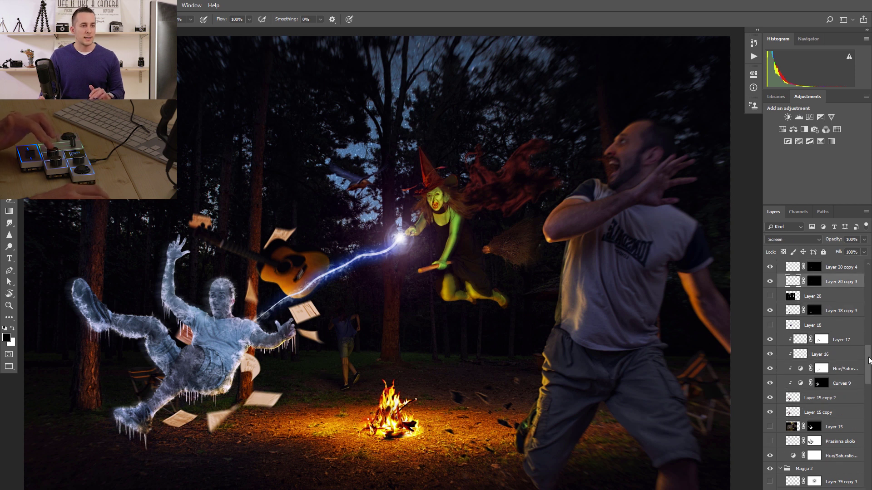
{"action": "key", "text": "alt+period"}
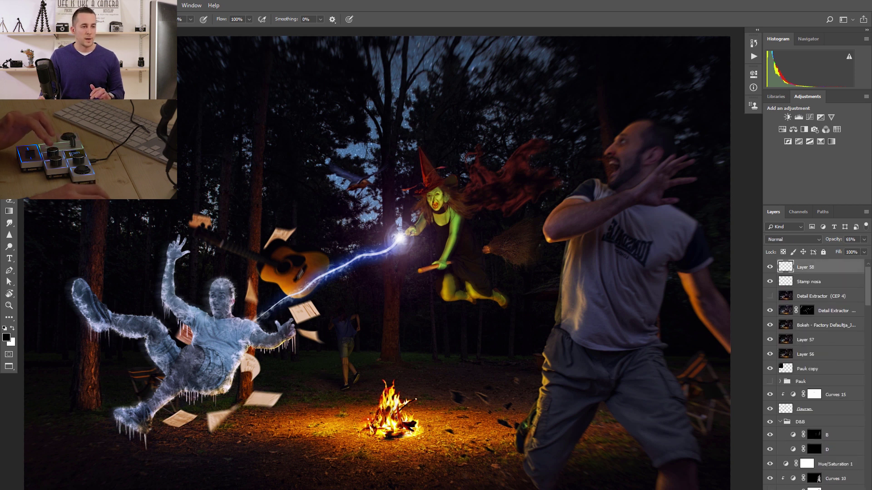
Step: Create a new layer above Layer 58 and paint black over the lightning beam between the frozen figure and the witch
{"action": "key", "text": "ctrl+shift+alt+n"}
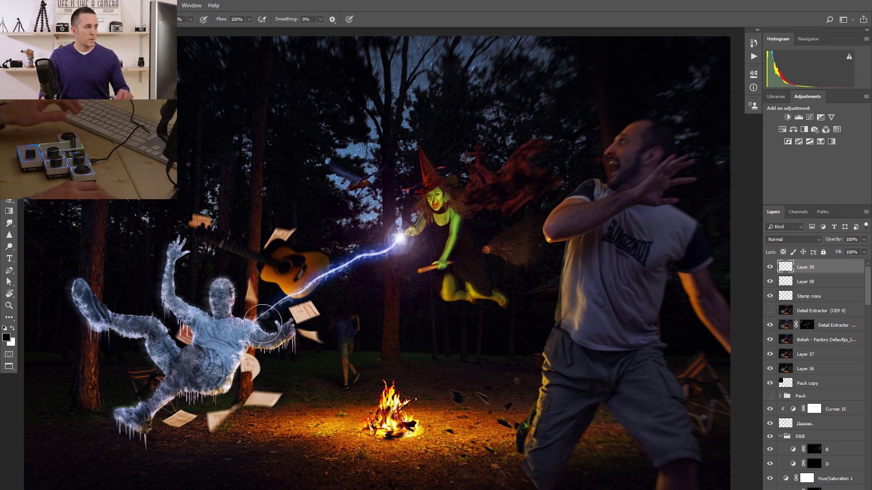
{"action": "left_click_drag", "start_coordinate": [250, 326], "coordinate": [295, 318]}
Step: Set the foreground colour to bright red and paint large soft strokes across the whole scene on the new layer
{"action": "left_click", "coordinate": [6, 337]}
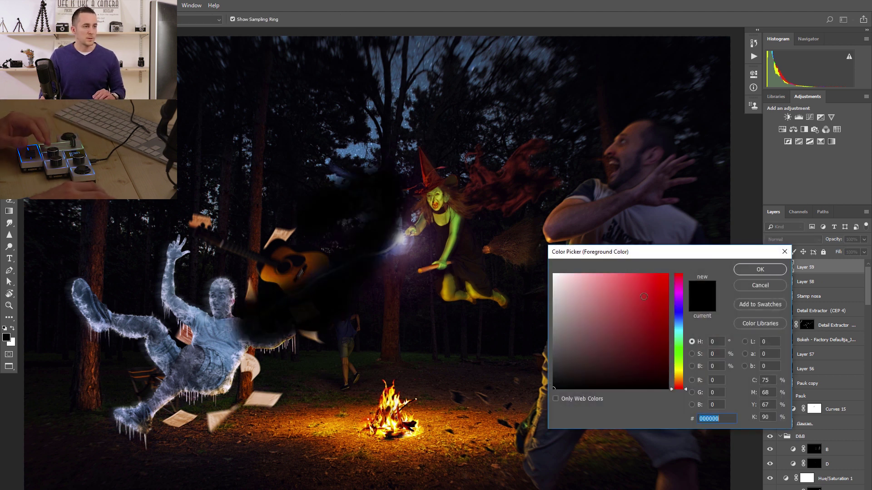
{"action": "left_click", "coordinate": [657, 284]}
{"action": "key", "text": "Return"}
{"action": "left_click_drag", "start_coordinate": [479, 181], "coordinate": [281, 184]}
{"action": "mouse_move", "coordinate": [192, 226]}
{"action": "left_mouse_down"}
{"action": "mouse_move", "coordinate": [312, 306]}
{"action": "mouse_move", "coordinate": [331, 309]}
{"action": "left_mouse_up"}
{"action": "left_click_drag", "start_coordinate": [584, 290], "coordinate": [575, 399]}
{"action": "left_click_drag", "start_coordinate": [436, 420], "coordinate": [217, 385]}
{"action": "left_click_drag", "start_coordinate": [99, 372], "coordinate": [127, 245]}
{"action": "left_click_drag", "start_coordinate": [174, 175], "coordinate": [550, 139]}
{"action": "mouse_move", "coordinate": [644, 99]}
{"action": "left_mouse_down"}
{"action": "mouse_move", "coordinate": [577, 253]}
{"action": "mouse_move", "coordinate": [534, 295]}
{"action": "left_mouse_up"}
{"action": "left_click_drag", "start_coordinate": [334, 272], "coordinate": [250, 332]}
{"action": "left_click_drag", "start_coordinate": [495, 341], "coordinate": [398, 202]}
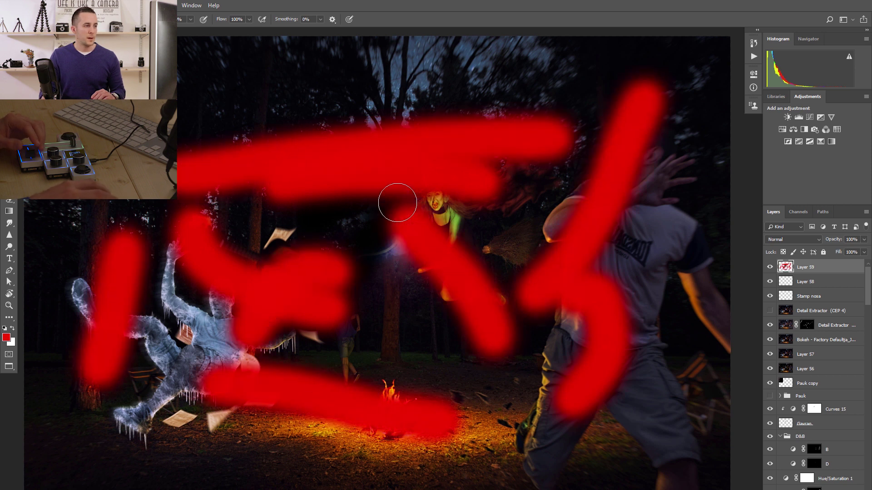
Step: Paint three more red strokes, at the image's upper-left area and above the witch, and undo them
{"action": "left_click_drag", "start_coordinate": [197, 138], "coordinate": [177, 136]}
{"action": "left_click_drag", "start_coordinate": [149, 188], "coordinate": [164, 99]}
{"action": "left_click_drag", "start_coordinate": [452, 100], "coordinate": [487, 188]}
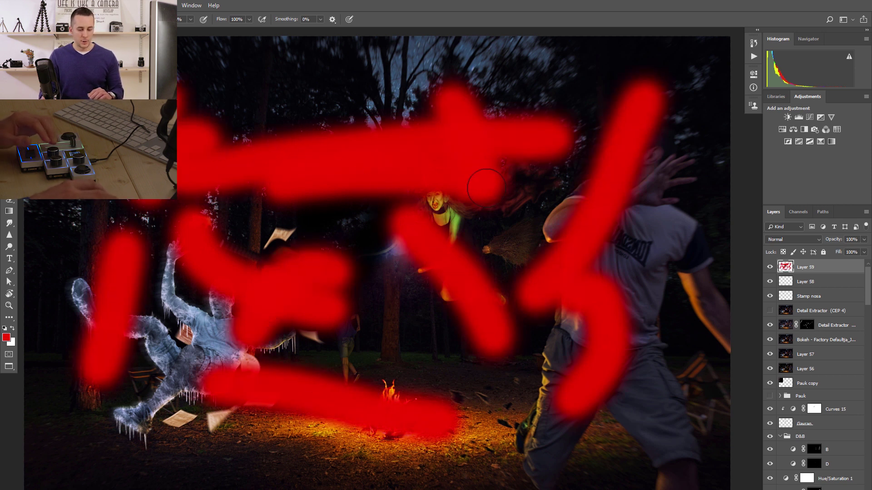
{"action": "key", "text": "ctrl+alt+z"}
{"action": "key", "text": "ctrl+alt+z"}
{"action": "key", "text": "ctrl+alt+z"}
{"action": "key", "text": "ctrl+alt+z"}
{"action": "key", "text": "ctrl+alt+z"}
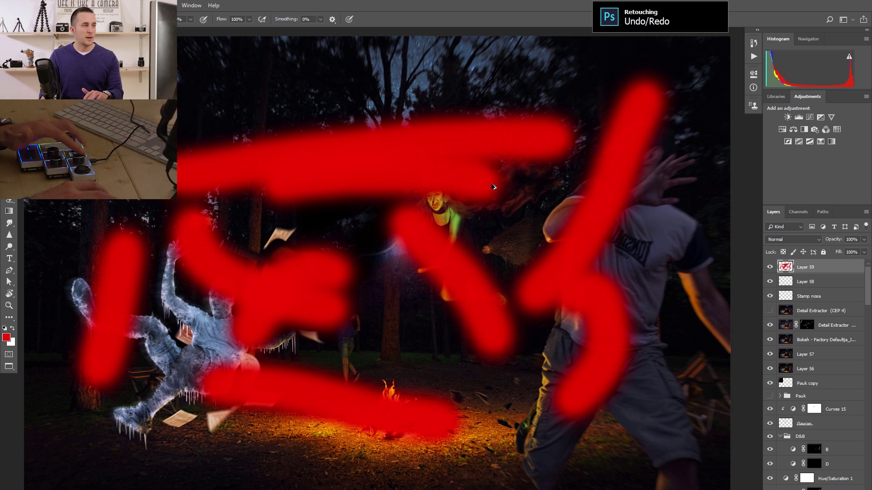
Step: Step backward and forward repeatedly through the history of red brush strokes on Layer 59, finishing with all of the strokes restored
{"action": "key", "text": "ctrl+alt+z"}
{"action": "key", "text": "ctrl+alt+z"}
{"action": "key", "text": "ctrl+alt+z"}
{"action": "key", "text": "ctrl+alt+z"}
{"action": "key", "text": "ctrl+alt+z"}
{"action": "key", "text": "ctrl+alt+z"}
{"action": "key", "text": "shift+ctrl+z"}
{"action": "key", "text": "shift+ctrl+z"}
{"action": "key", "text": "shift+ctrl+z"}
{"action": "key", "text": "shift+ctrl+z"}
{"action": "key", "text": "shift+ctrl+z"}
{"action": "key", "text": "shift+ctrl+z"}
{"action": "key", "text": "shift+ctrl+z"}
{"action": "key", "text": "shift+ctrl+z"}
{"action": "key", "text": "shift+ctrl+z"}
{"action": "key", "text": "ctrl+alt+z"}
{"action": "key", "text": "ctrl+alt+z"}
{"action": "key", "text": "ctrl+alt+z"}
{"action": "key", "text": "ctrl+alt+z"}
{"action": "key", "text": "ctrl+alt+z"}
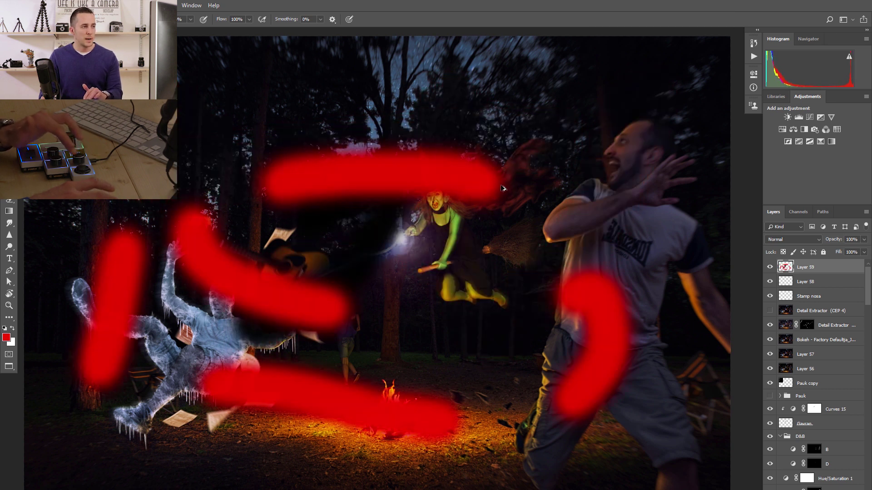
{"action": "key", "text": "ctrl+alt+z"}
{"action": "key", "text": "ctrl+alt+z"}
{"action": "key", "text": "ctrl+alt+z"}
{"action": "key", "text": "ctrl+alt+z"}
{"action": "key", "text": "shift+ctrl+z"}
{"action": "key", "text": "shift+ctrl+z"}
{"action": "key", "text": "shift+ctrl+z"}
{"action": "key", "text": "shift+ctrl+z"}
{"action": "key", "text": "shift+ctrl+z"}
{"action": "key", "text": "shift+ctrl+z"}
{"action": "key", "text": "shift+ctrl+z"}
{"action": "key", "text": "shift+ctrl+z"}
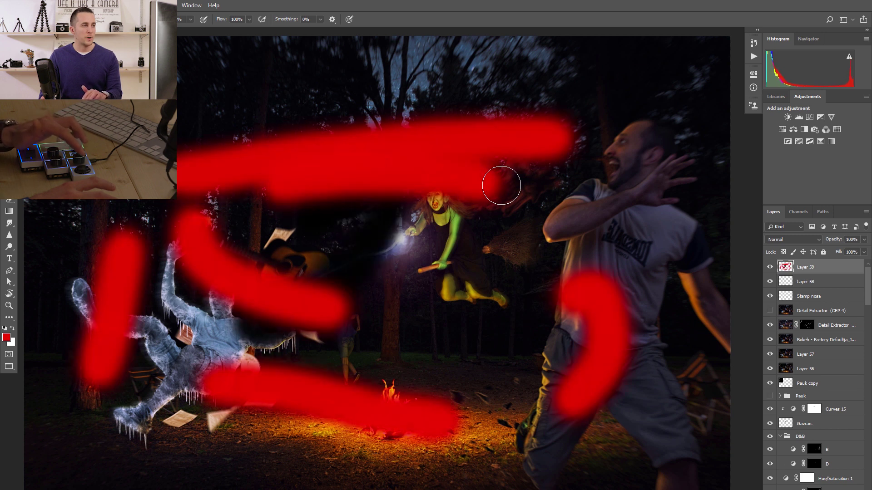
{"action": "key", "text": "ctrl+alt+z"}
{"action": "key", "text": "ctrl+alt+z"}
{"action": "key", "text": "shift+ctrl+z"}
{"action": "key", "text": "shift+ctrl+z"}
{"action": "key", "text": "shift+ctrl+z"}
{"action": "key", "text": "shift+ctrl+z"}
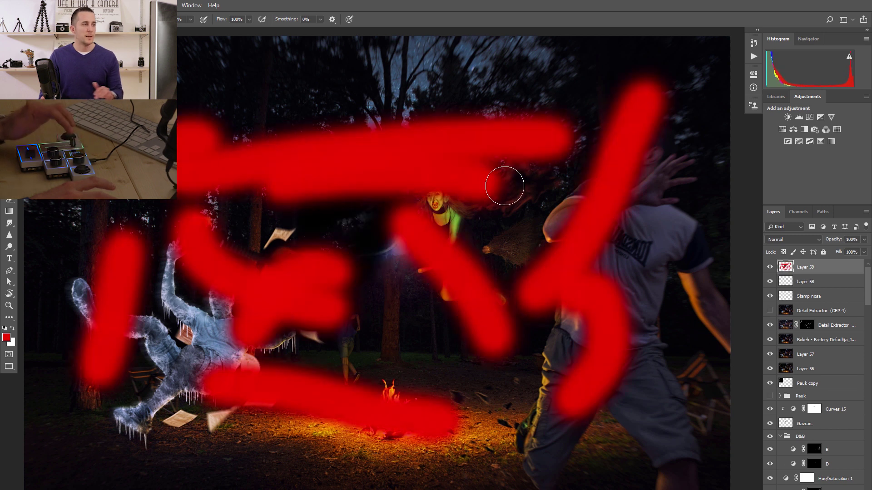
Step: Vary the brush opacity through several levels and finish at 100%
{"action": "key", "text": "5"}
{"action": "key", "text": "9"}
{"action": "key", "text": "8"}
{"action": "key", "text": "0"}
{"action": "key", "text": "1"}
{"action": "key", "text": "6"}
{"action": "key", "text": "6"}
{"action": "key", "text": "3"}
{"action": "key", "text": "8"}
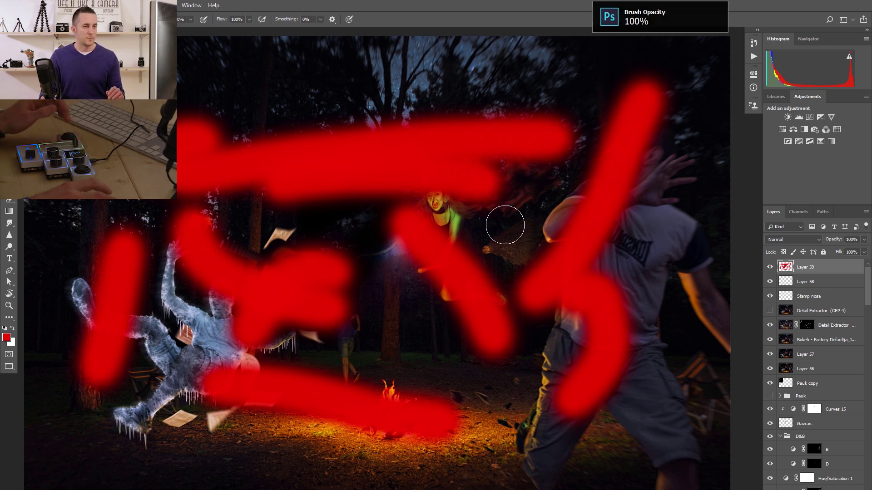
Step: Add two Curves adjustment layers above Layer 59 and brighten the image with a curve point at input 106, output 145
{"action": "key", "text": "ctrl+m"}
{"action": "double_click", "coordinate": [784, 267]}
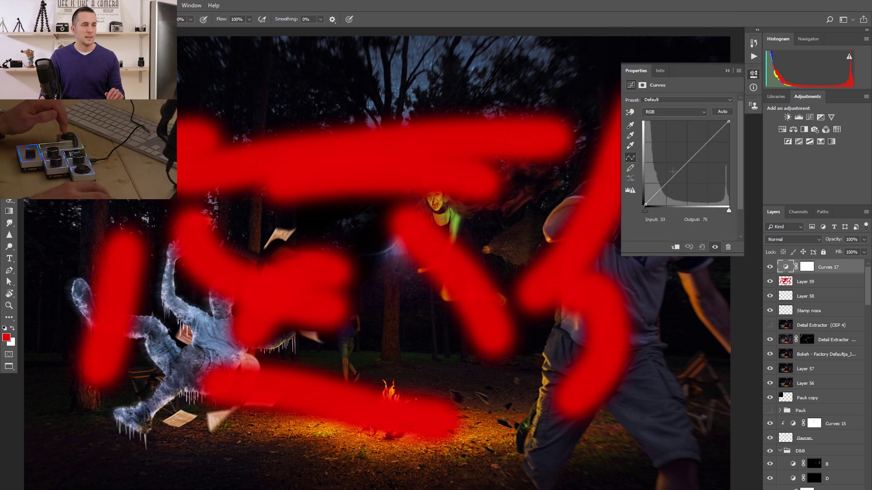
{"action": "mouse_move", "coordinate": [682, 168]}
{"action": "left_mouse_down"}
{"action": "mouse_move", "coordinate": [672, 160]}
{"action": "mouse_move", "coordinate": [679, 157]}
{"action": "left_mouse_up"}
{"action": "key", "text": "ctrl+m"}
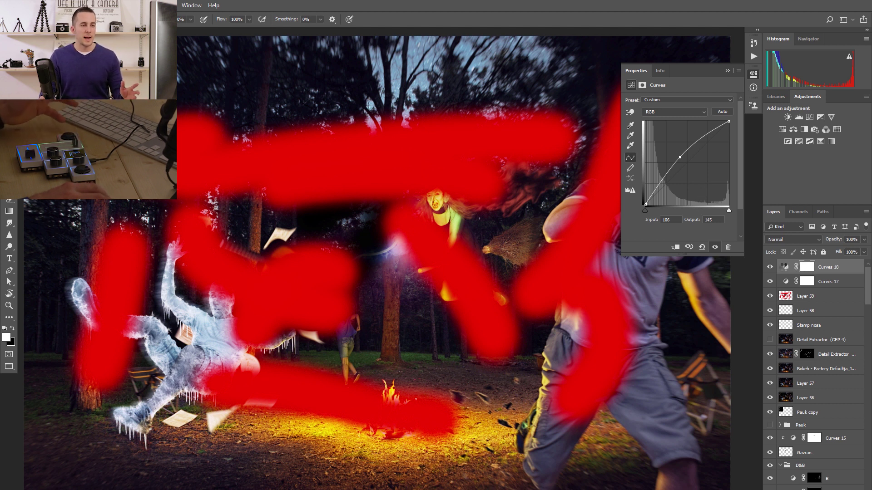
Step: Merge all visible layers and adjust the merged layer's Contrast in the Camera Raw filter
{"action": "key", "text": "ctrl+shift+e"}
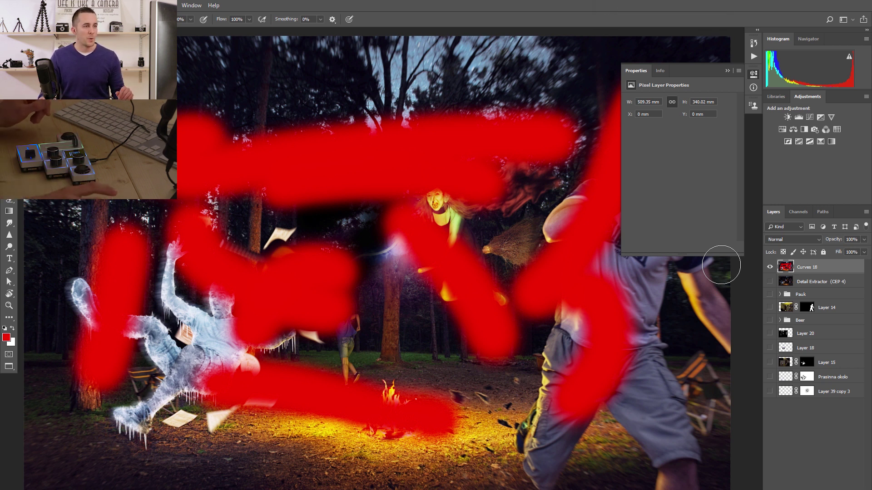
{"action": "key", "text": "ctrl+shift+a"}
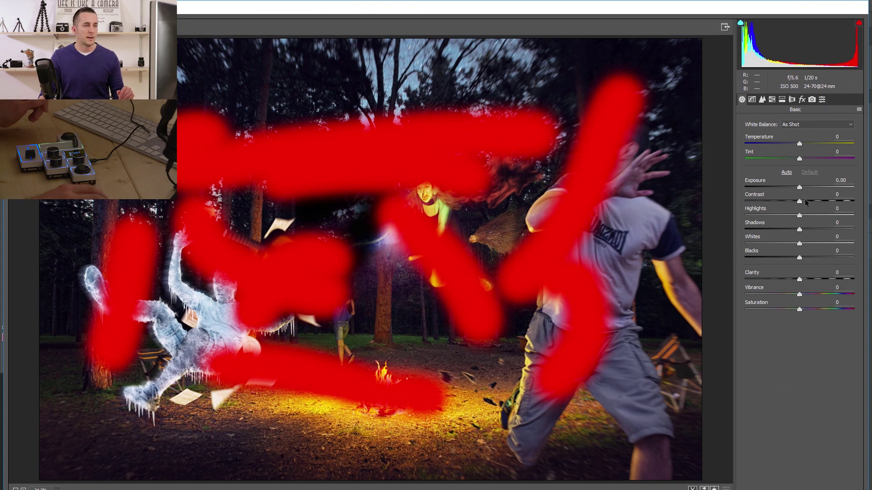
{"action": "mouse_move", "coordinate": [811, 203]}
{"action": "left_mouse_down"}
{"action": "mouse_move", "coordinate": [772, 202]}
{"action": "mouse_move", "coordinate": [813, 205]}
{"action": "left_mouse_up"}
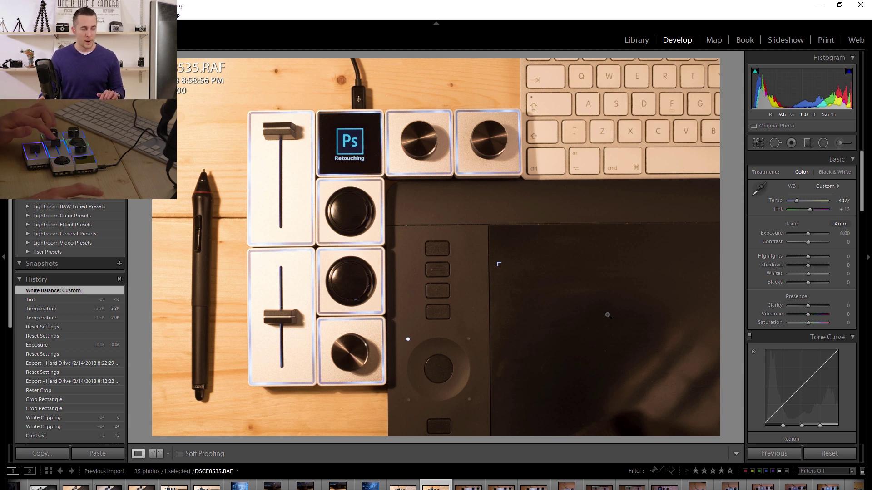
Step: In Lightroom, set the photo's temperature to 3246, tint to +25, highlights to -56 and shadows to +20, and compare before and after
{"action": "key", "text": "plus"}
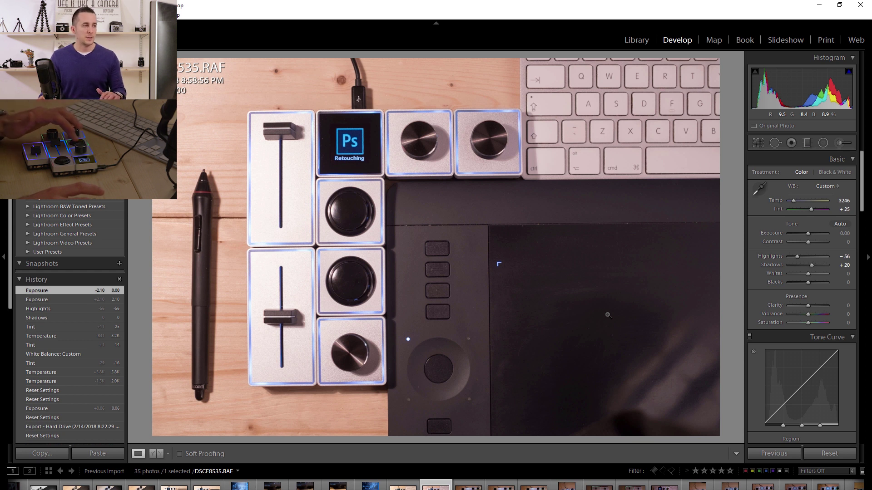
{"action": "key", "text": "backslash"}
{"action": "key", "text": "backslash"}
{"action": "key", "text": "backslash"}
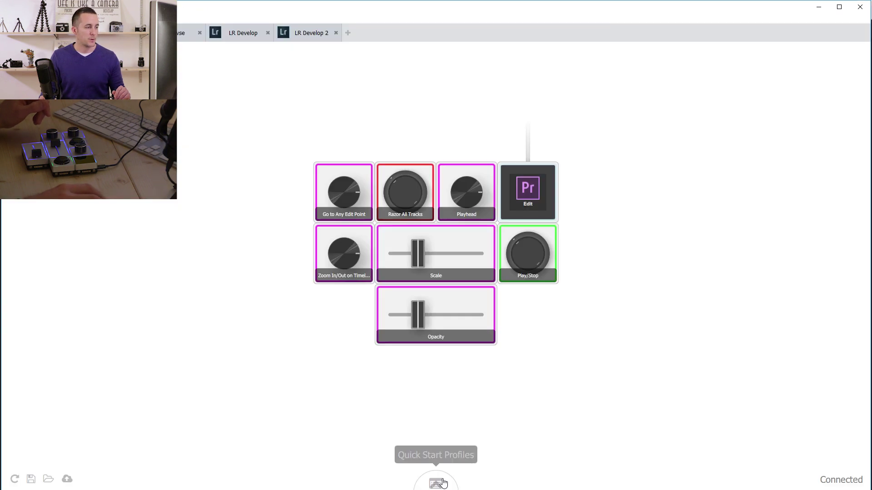
Step: Browse the Premiere Pro quick start profiles in the Palette app, close the list and switch back to Premiere Pro
{"action": "left_click", "coordinate": [436, 482]}
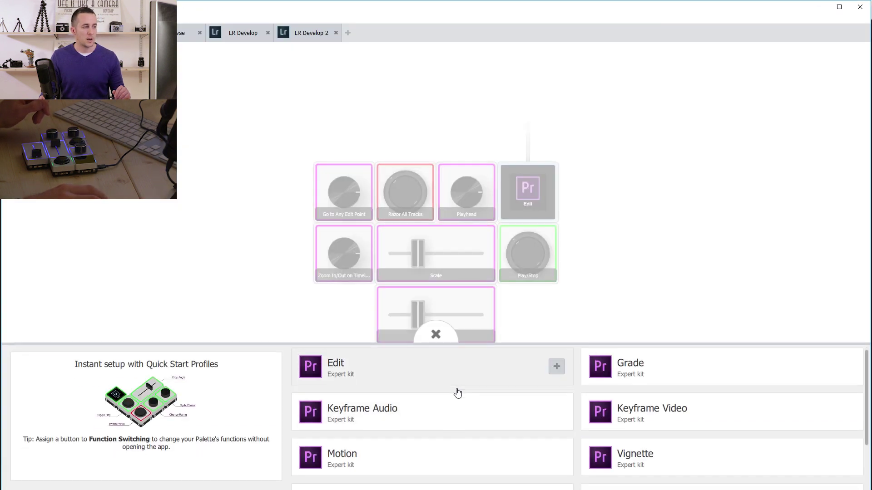
{"action": "scroll", "coordinate": [468, 391], "scroll_direction": "down", "scroll_amount": 3}
{"action": "scroll", "coordinate": [481, 388], "scroll_direction": "up", "scroll_amount": 3}
{"action": "scroll", "coordinate": [618, 446], "scroll_direction": "down", "scroll_amount": 3}
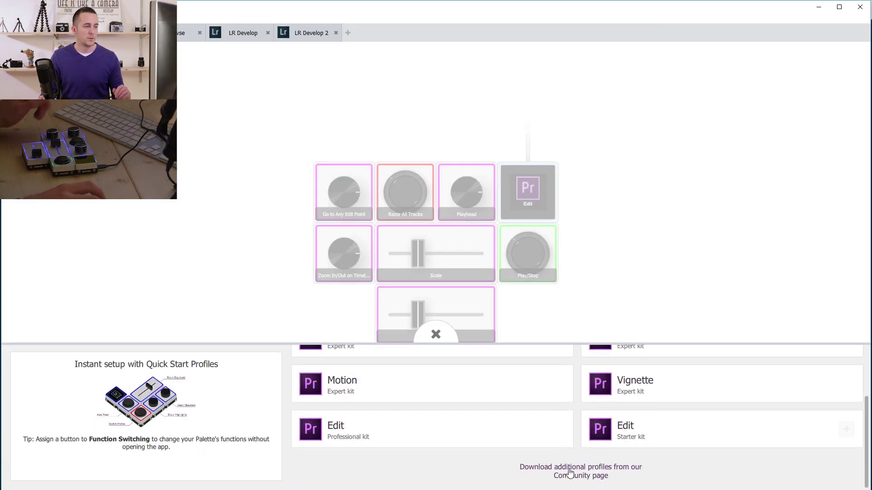
{"action": "left_click", "coordinate": [541, 422]}
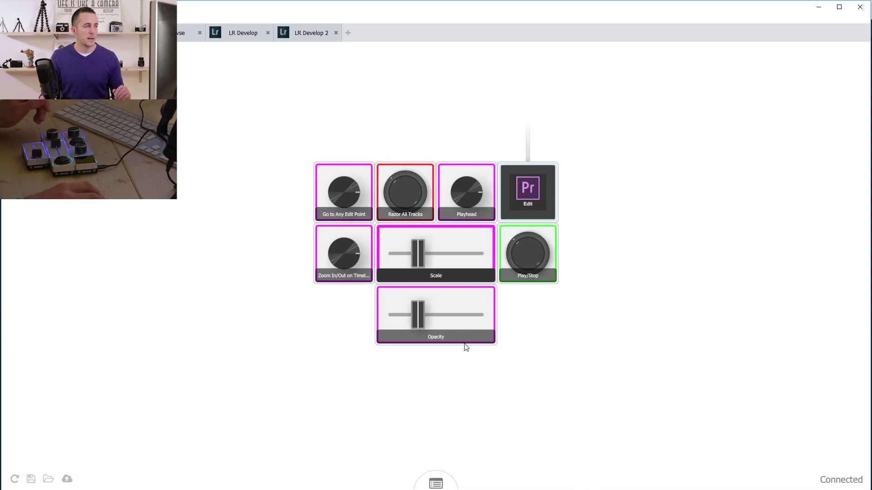
{"action": "key", "text": "alt+Tab"}
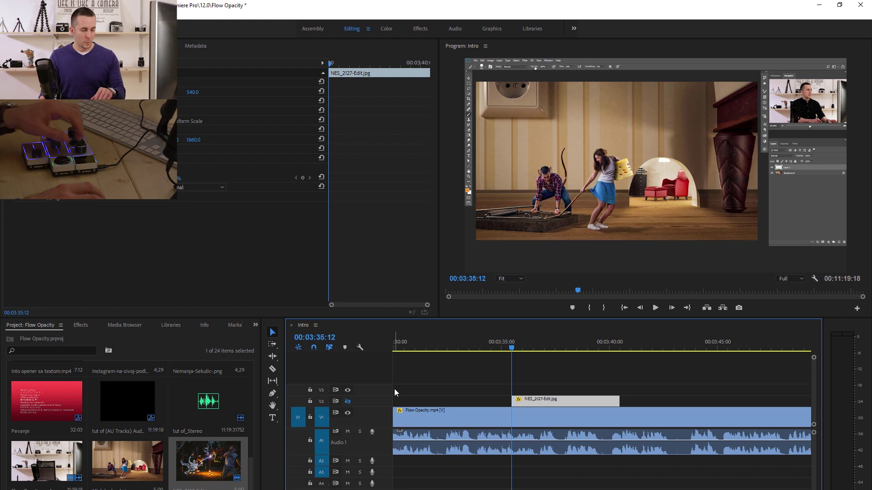
Step: Scrub the playhead along the Intro sequence to 00:03:42:18 and razor all tracks there
{"action": "key", "text": "Right"}
{"action": "key", "text": "Right"}
{"action": "key", "text": "Right"}
{"action": "key", "text": "Right"}
{"action": "key", "text": "Right"}
{"action": "key", "text": "Right"}
{"action": "key", "text": "Right"}
{"action": "key", "text": "Right"}
{"action": "key", "text": "Right"}
{"action": "key", "text": "Right"}
{"action": "key", "text": "Right"}
{"action": "key", "text": "Right"}
{"action": "key", "text": "Right"}
{"action": "key", "text": "Right"}
{"action": "key", "text": "Right"}
{"action": "key", "text": "Right"}
{"action": "key", "text": "Right"}
{"action": "key", "text": "Right"}
{"action": "key", "text": "Right"}
{"action": "key", "text": "Right"}
{"action": "key", "text": "Right"}
{"action": "key", "text": "Right"}
{"action": "key", "text": "Right"}
{"action": "key", "text": "Right"}
{"action": "key", "text": "Right"}
{"action": "key", "text": "Right"}
{"action": "key", "text": "Right"}
{"action": "key", "text": "Right"}
{"action": "key", "text": "Right"}
{"action": "key", "text": "Right"}
{"action": "key", "text": "Right"}
{"action": "key", "text": "Right"}
{"action": "key", "text": "Right"}
{"action": "key", "text": "Right"}
{"action": "key", "text": "Right"}
{"action": "key", "text": "Right"}
{"action": "key", "text": "Right"}
{"action": "key", "text": "Right"}
{"action": "key", "text": "Right"}
{"action": "key", "text": "Right"}
{"action": "key", "text": "Left"}
{"action": "key", "text": "Left"}
{"action": "key", "text": "Left"}
{"action": "key", "text": "Left"}
{"action": "key", "text": "Left"}
{"action": "key", "text": "Left"}
{"action": "key", "text": "Left"}
{"action": "key", "text": "Left"}
{"action": "key", "text": "Left"}
{"action": "key", "text": "Left"}
{"action": "key", "text": "Left"}
{"action": "key", "text": "Left"}
{"action": "key", "text": "Left"}
{"action": "key", "text": "Right"}
{"action": "key", "text": "Right"}
{"action": "key", "text": "Right"}
{"action": "key", "text": "Right"}
{"action": "key", "text": "Right"}
{"action": "key", "text": "Right"}
{"action": "key", "text": "Right"}
{"action": "key", "text": "Right"}
{"action": "key", "text": "Right"}
{"action": "key", "text": "Right"}
{"action": "key", "text": "Right"}
{"action": "key", "text": "Right"}
{"action": "key", "text": "Right"}
{"action": "key", "text": "Right"}
{"action": "key", "text": "Right"}
{"action": "key", "text": "Right"}
{"action": "key", "text": "Right"}
{"action": "key", "text": "Right"}
{"action": "key", "text": "Right"}
{"action": "key", "text": "Right"}
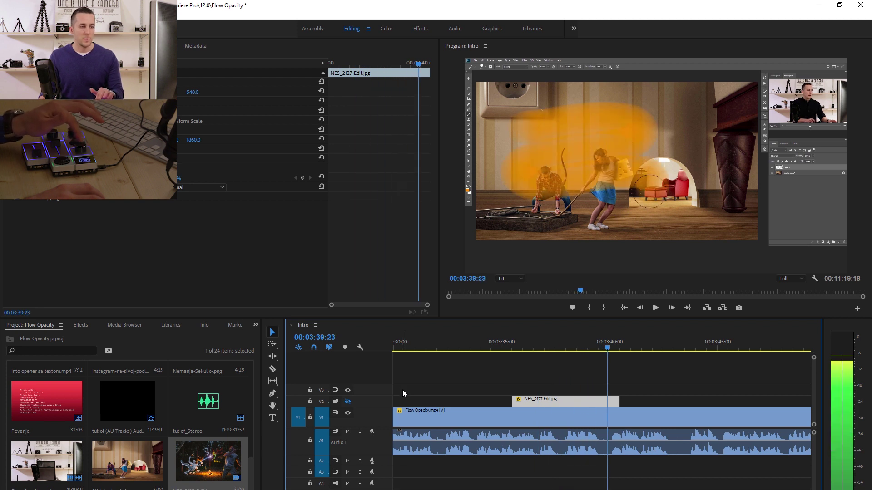
{"action": "key", "text": "Right"}
{"action": "key", "text": "Right"}
{"action": "key", "text": "Right"}
{"action": "key", "text": "Right"}
{"action": "key", "text": "Right"}
{"action": "key", "text": "Right"}
{"action": "key", "text": "Right"}
{"action": "key", "text": "Right"}
{"action": "key", "text": "Right"}
{"action": "key", "text": "Right"}
{"action": "key", "text": "Left"}
{"action": "key", "text": "Left"}
{"action": "key", "text": "Left"}
{"action": "key", "text": "Left"}
{"action": "key", "text": "Left"}
{"action": "key", "text": "Left"}
{"action": "key", "text": "Left"}
{"action": "key", "text": "Left"}
{"action": "key", "text": "Left"}
{"action": "key", "text": "Left"}
{"action": "key", "text": "Left"}
{"action": "key", "text": "Left"}
{"action": "key", "text": "Left"}
{"action": "key", "text": "Left"}
{"action": "key", "text": "Left"}
{"action": "key", "text": "Left"}
{"action": "key", "text": "Left"}
{"action": "key", "text": "Right"}
{"action": "key", "text": "Right"}
{"action": "key", "text": "Right"}
{"action": "key", "text": "Right"}
{"action": "key", "text": "Right"}
{"action": "key", "text": "Right"}
{"action": "key", "text": "Right"}
{"action": "key", "text": "Right"}
{"action": "key", "text": "Right"}
{"action": "key", "text": "Right"}
{"action": "key", "text": "Right"}
{"action": "key", "text": "Right"}
{"action": "key", "text": "Right"}
{"action": "key", "text": "Right"}
{"action": "key", "text": "Right"}
{"action": "key", "text": "Right"}
{"action": "key", "text": "Right"}
{"action": "key", "text": "Right"}
{"action": "key", "text": "Right"}
{"action": "key", "text": "Right"}
{"action": "key", "text": "Right"}
{"action": "key", "text": "Right"}
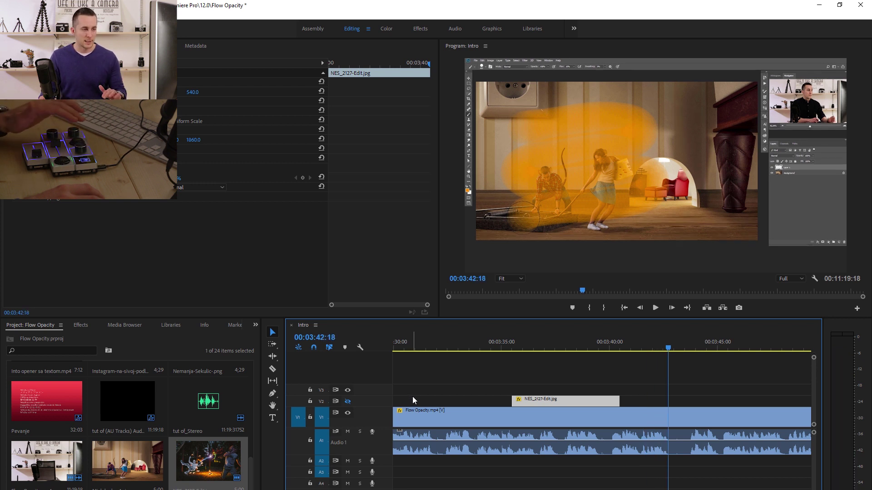
{"action": "key", "text": "ctrl+shift+k"}
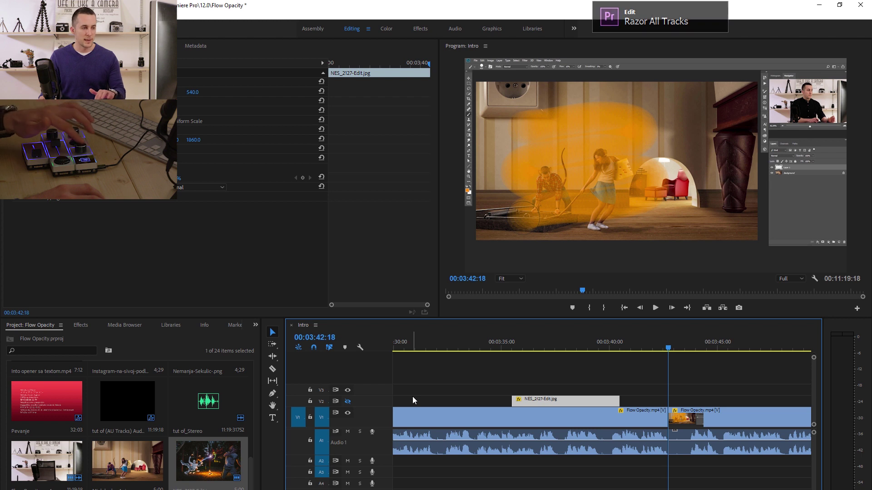
Step: Move the playhead back to 00:03:40:19 and razor all tracks at that point
{"action": "key", "text": "Left"}
{"action": "key", "text": "Left"}
{"action": "key", "text": "Left"}
{"action": "key", "text": "Left"}
{"action": "key", "text": "Left"}
{"action": "key", "text": "Left"}
{"action": "key", "text": "Left"}
{"action": "key", "text": "Left"}
{"action": "key", "text": "Left"}
{"action": "key", "text": "Left"}
{"action": "key", "text": "Left"}
{"action": "key", "text": "Left"}
{"action": "key", "text": "Left"}
{"action": "key", "text": "Left"}
{"action": "key", "text": "Left"}
{"action": "key", "text": "Left"}
{"action": "key", "text": "Left"}
{"action": "key", "text": "Left"}
{"action": "key", "text": "Left"}
{"action": "key", "text": "Left"}
{"action": "key", "text": "Left"}
{"action": "key", "text": "Left"}
{"action": "key", "text": "Left"}
{"action": "key", "text": "Left"}
{"action": "key", "text": "Left"}
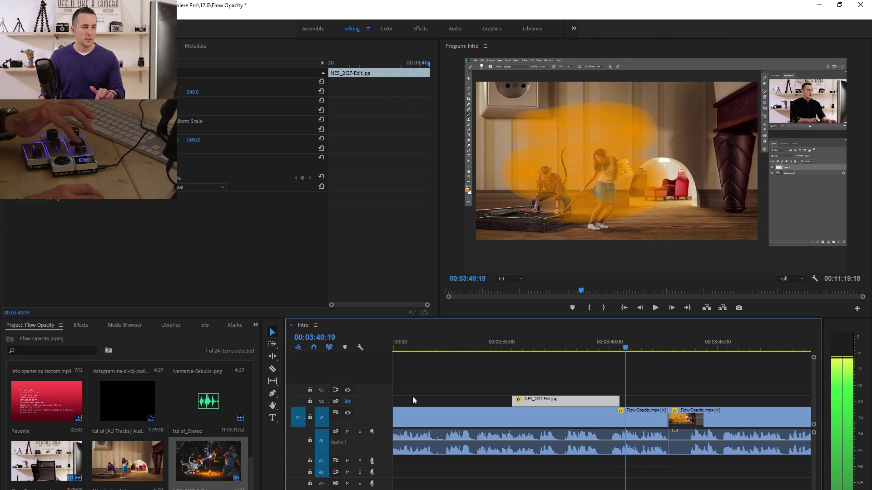
{"action": "key", "text": "ctrl+shift+k"}
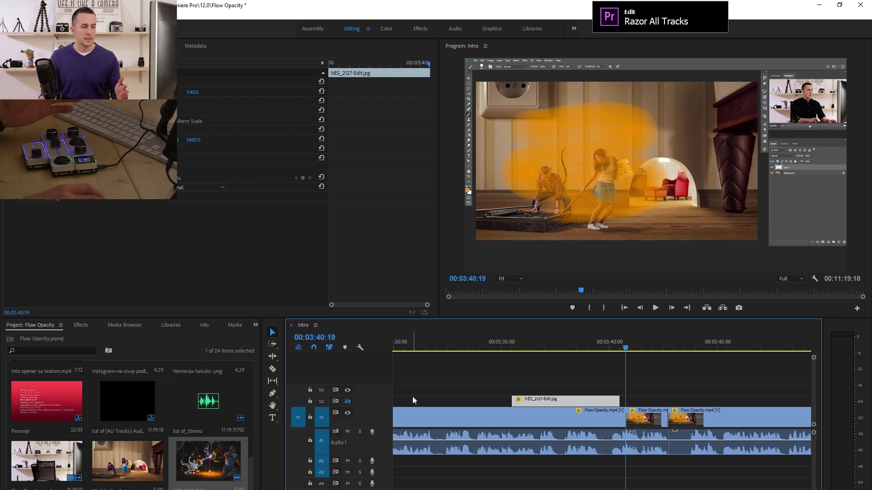
Step: Jump back and forth between the edit points around the new cuts, ending at the cut at 00:03:40:19
{"action": "key", "text": "shift+Down"}
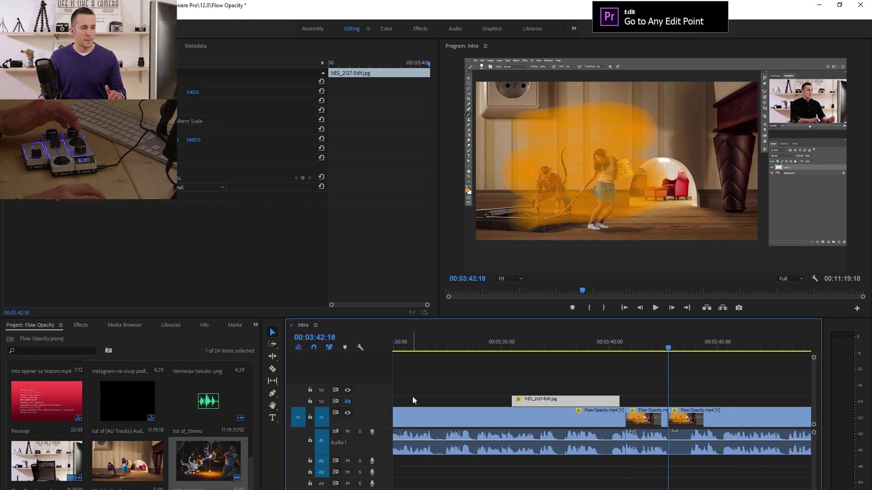
{"action": "key", "text": "shift+Up"}
{"action": "key", "text": "space"}
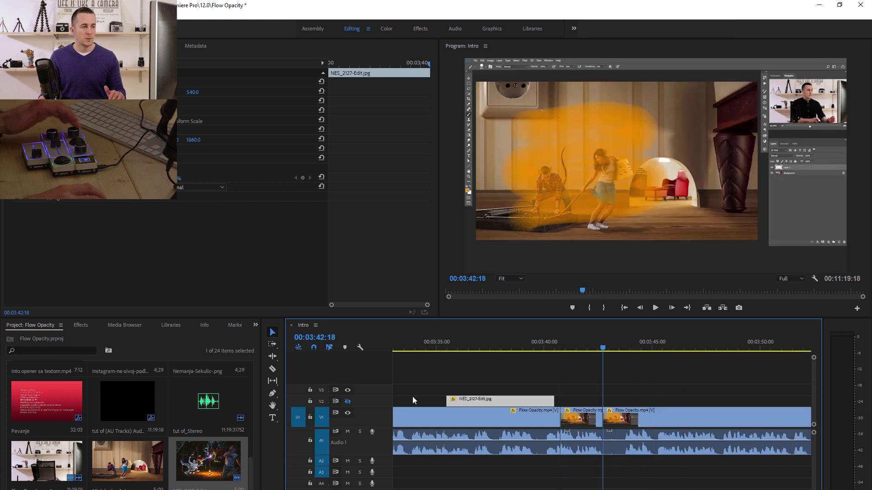
{"action": "key", "text": "shift+Down"}
{"action": "key", "text": "shift+Up"}
{"action": "key", "text": "shift+Up"}
{"action": "key", "text": "shift+Up"}
{"action": "key", "text": "shift+Up"}
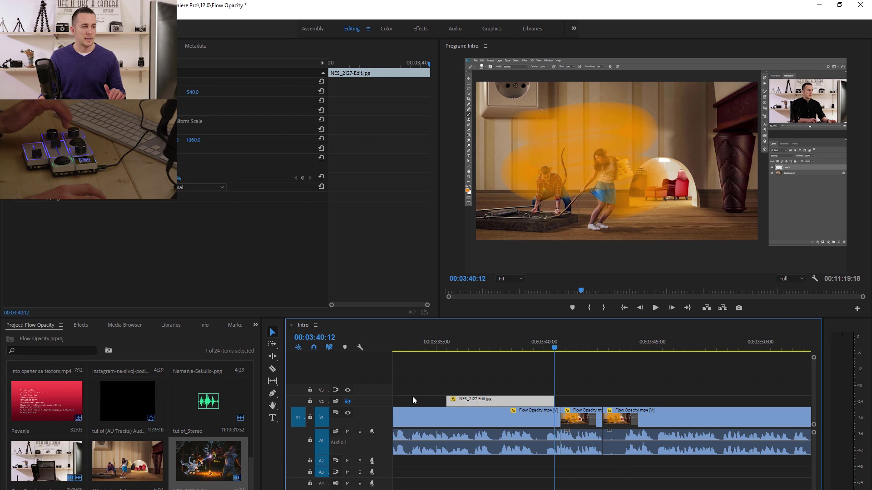
{"action": "key", "text": "shift+Down"}
{"action": "key", "text": "shift+Down"}
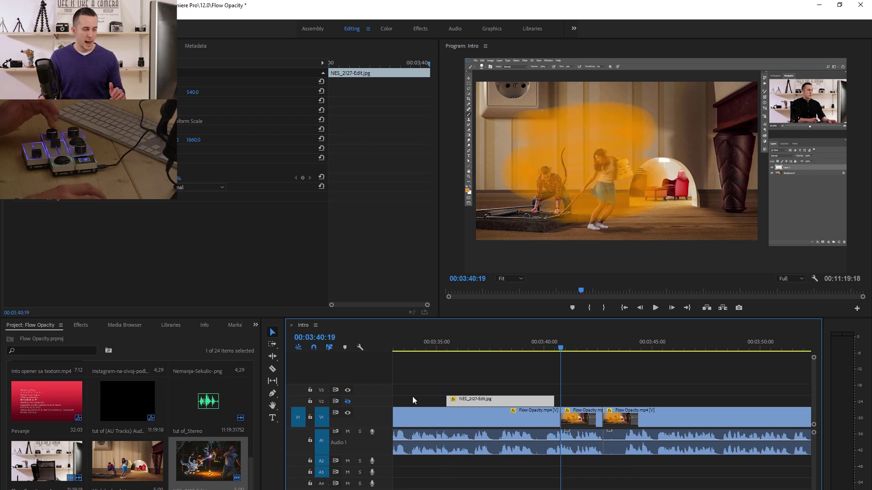
Step: Zoom the timeline in closely around the cut at the playhead and zoom partway back out
{"action": "key", "text": "equal"}
{"action": "key", "text": "equal"}
{"action": "key", "text": "equal"}
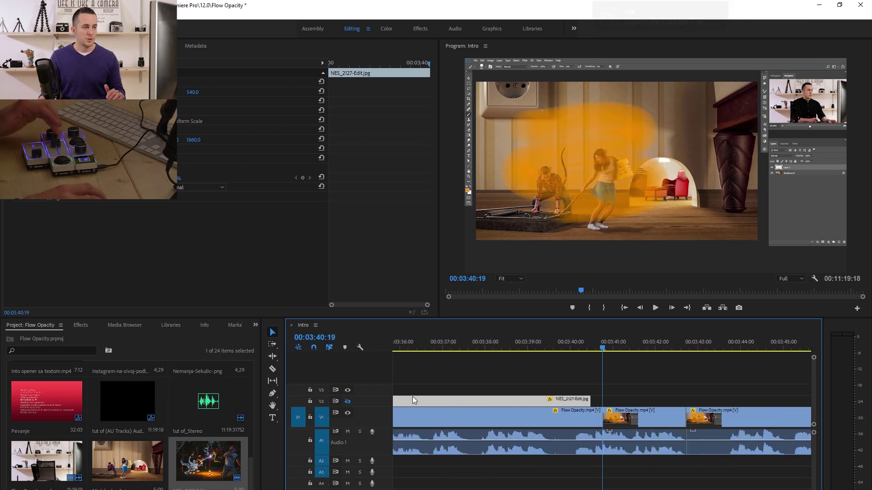
{"action": "key", "text": "equal"}
{"action": "key", "text": "equal"}
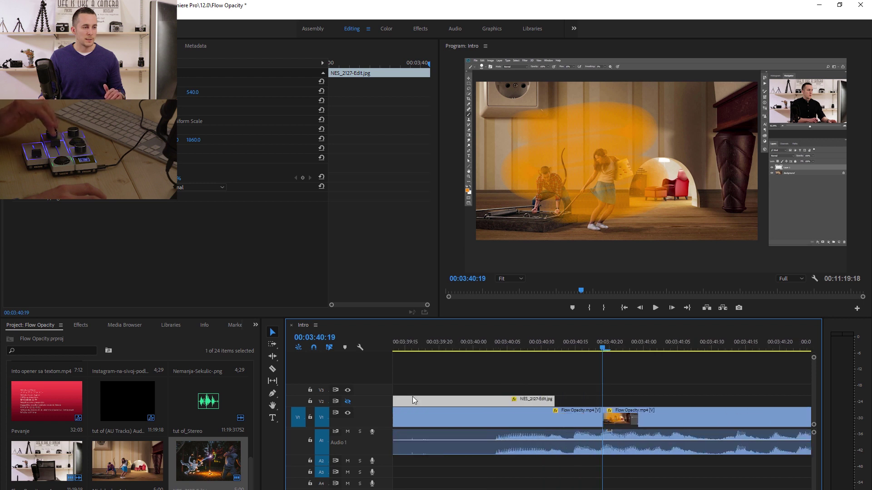
{"action": "key", "text": "minus"}
{"action": "key", "text": "minus"}
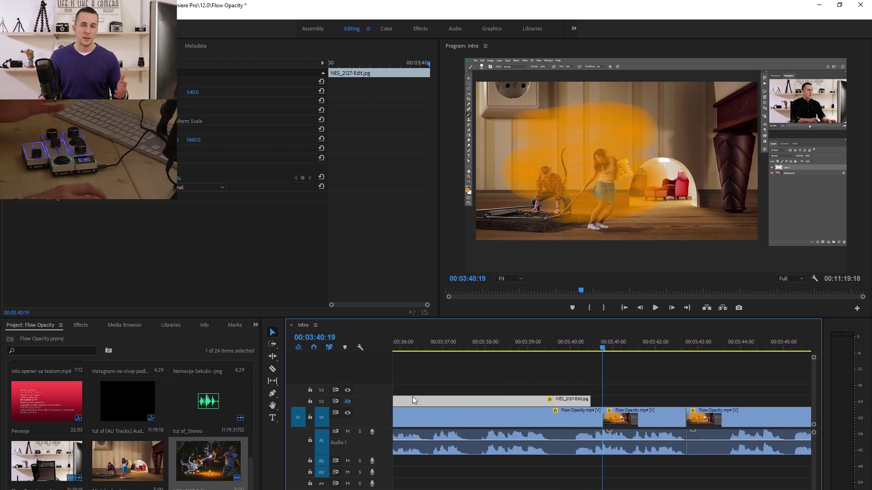
Step: Place the playhead at 00:03:38:09, make track V2 visible and lower the opacity of NES_2127-Edit.jpg
{"action": "key", "text": "shift+End"}
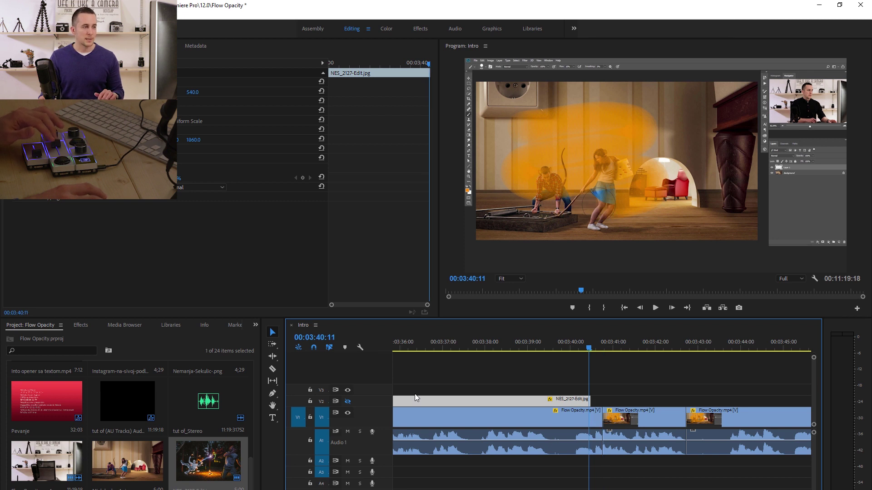
{"action": "left_click", "coordinate": [501, 347]}
{"action": "scroll", "coordinate": [457, 359], "scroll_direction": "up", "scroll_amount": 2}
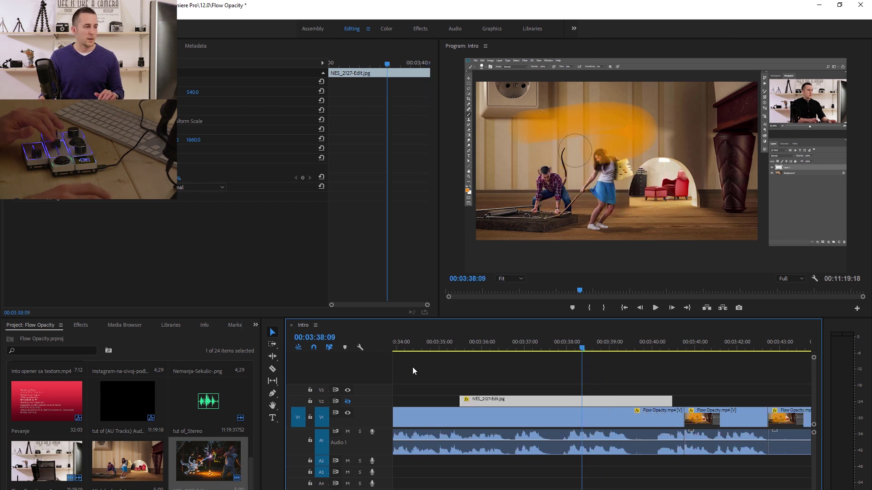
{"action": "left_click", "coordinate": [348, 401]}
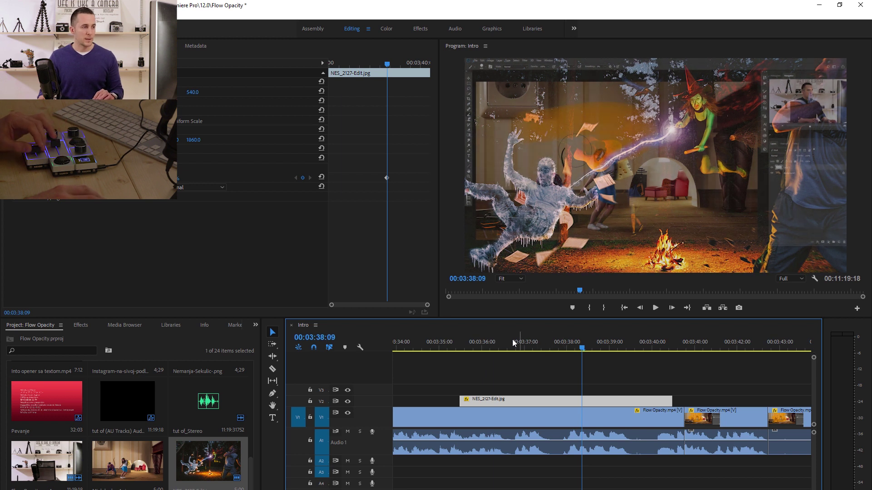
Step: Try recording opacity keyframes on NES_2127-Edit.jpg during playback from 00:03:35:16 to 00:03:40:02, and delete all of them
{"action": "left_click_drag", "start_coordinate": [486, 347], "coordinate": [469, 348]}
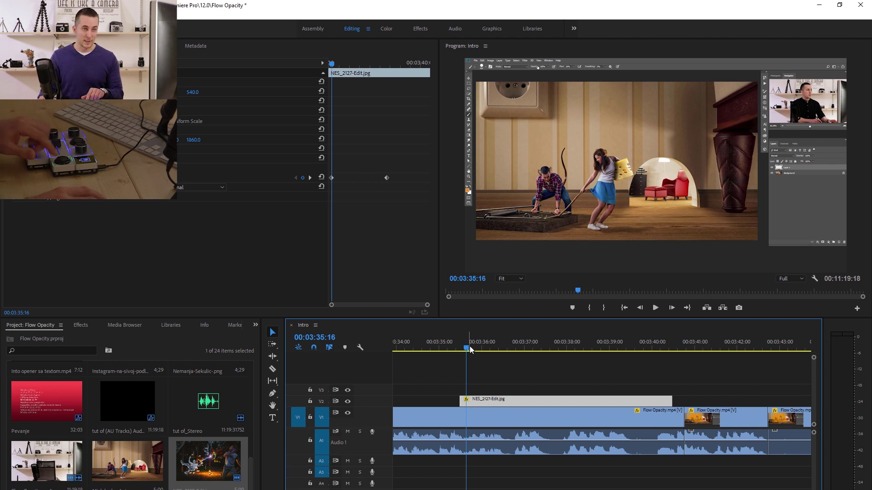
{"action": "key", "text": "space"}
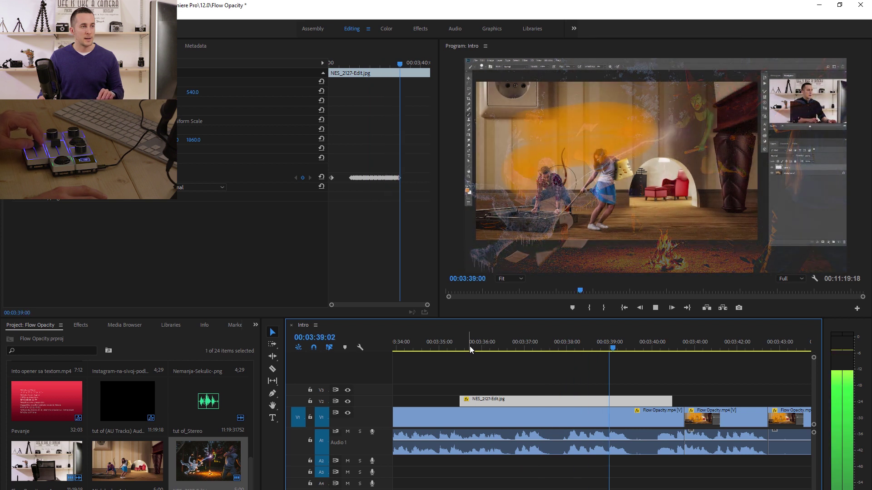
{"action": "key", "text": "space"}
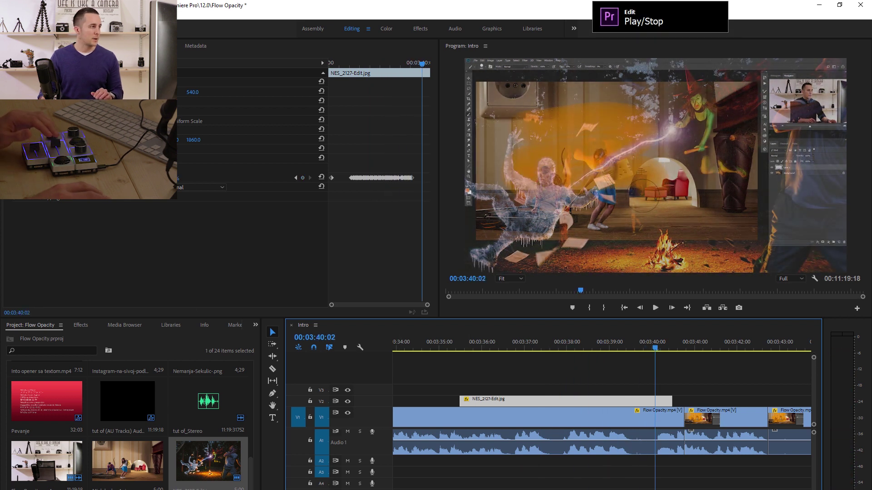
{"action": "left_click", "coordinate": [470, 278]}
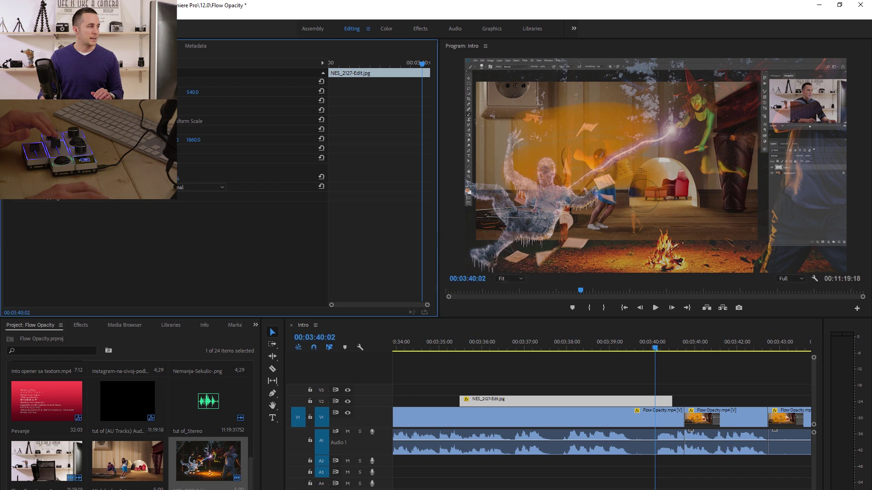
Step: Enable opacity keyframing on NES_2127-Edit.jpg at 00:03:35:15, vary its opacity during playback to record keyframes, and replay the clip
{"action": "left_click", "coordinate": [464, 341]}
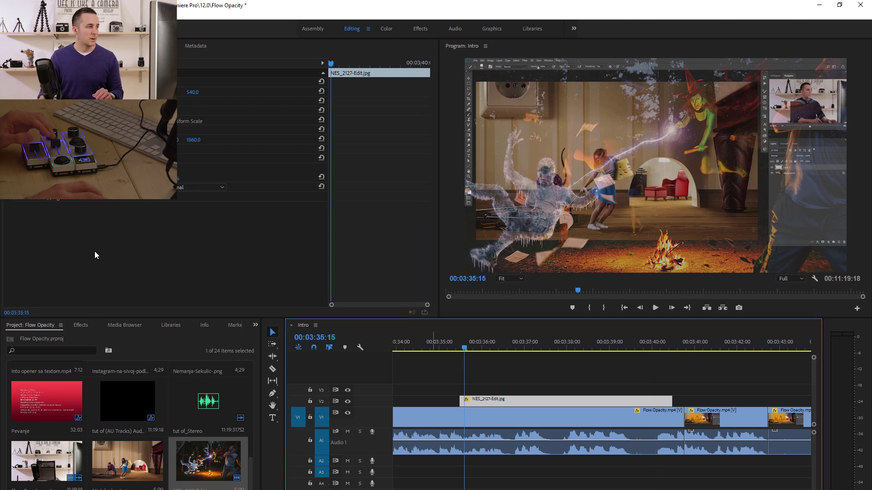
{"action": "left_click", "coordinate": [29, 178]}
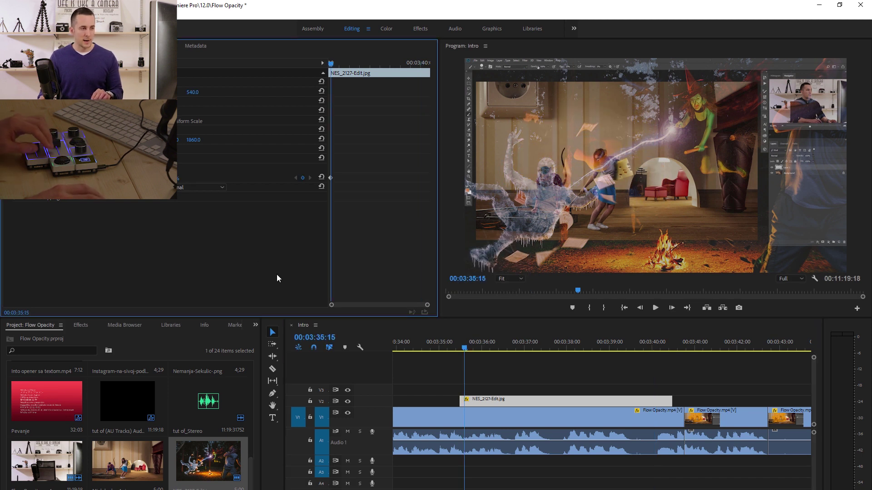
{"action": "key", "text": "space"}
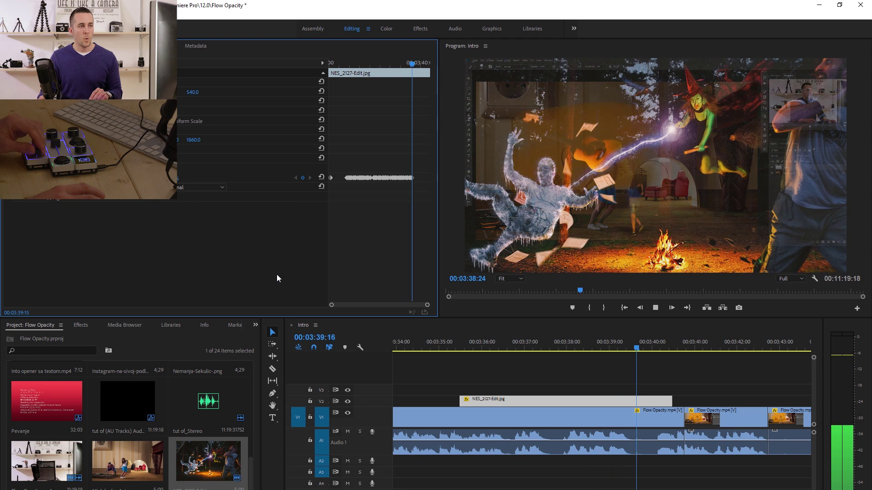
{"action": "key", "text": "space"}
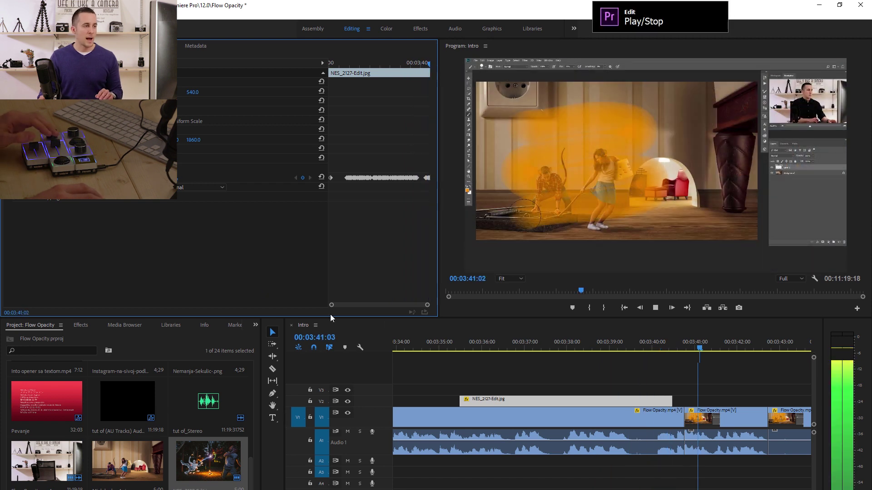
{"action": "key", "text": "space"}
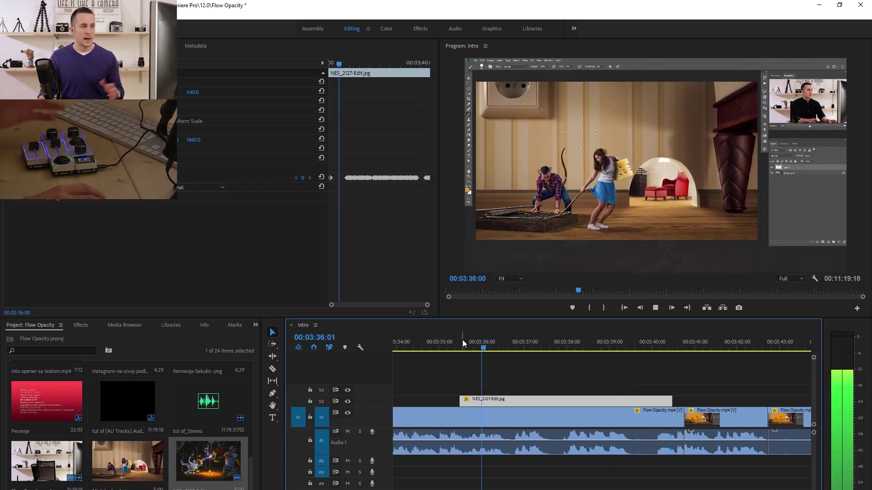